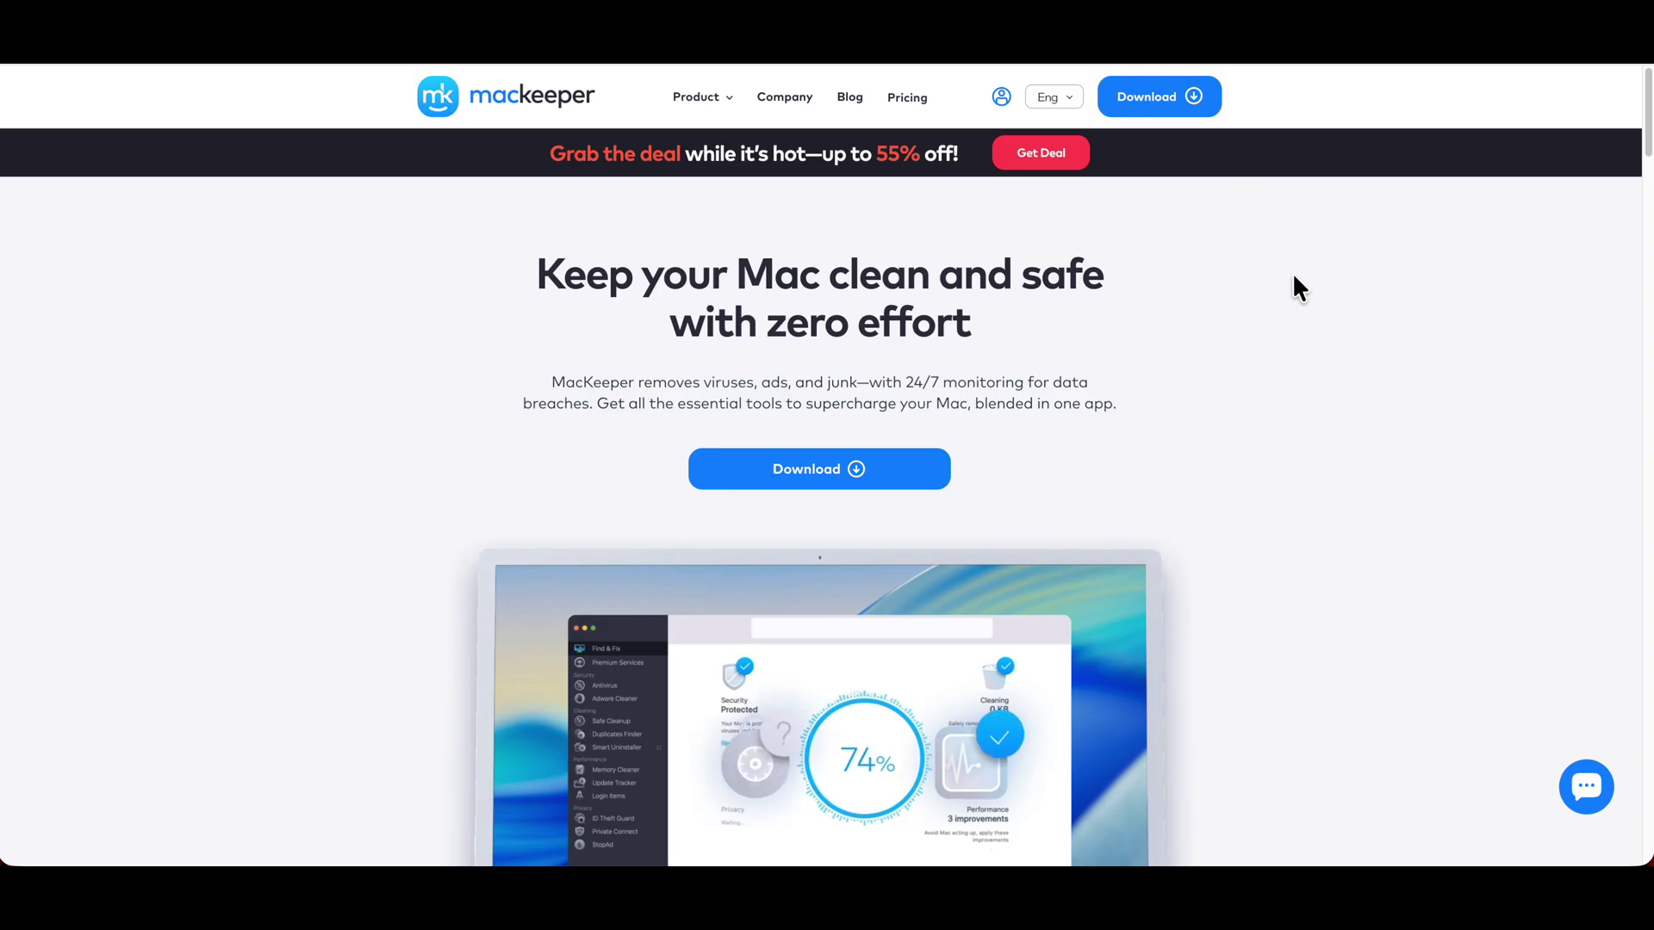
pyautogui.moveTo(701, 105)
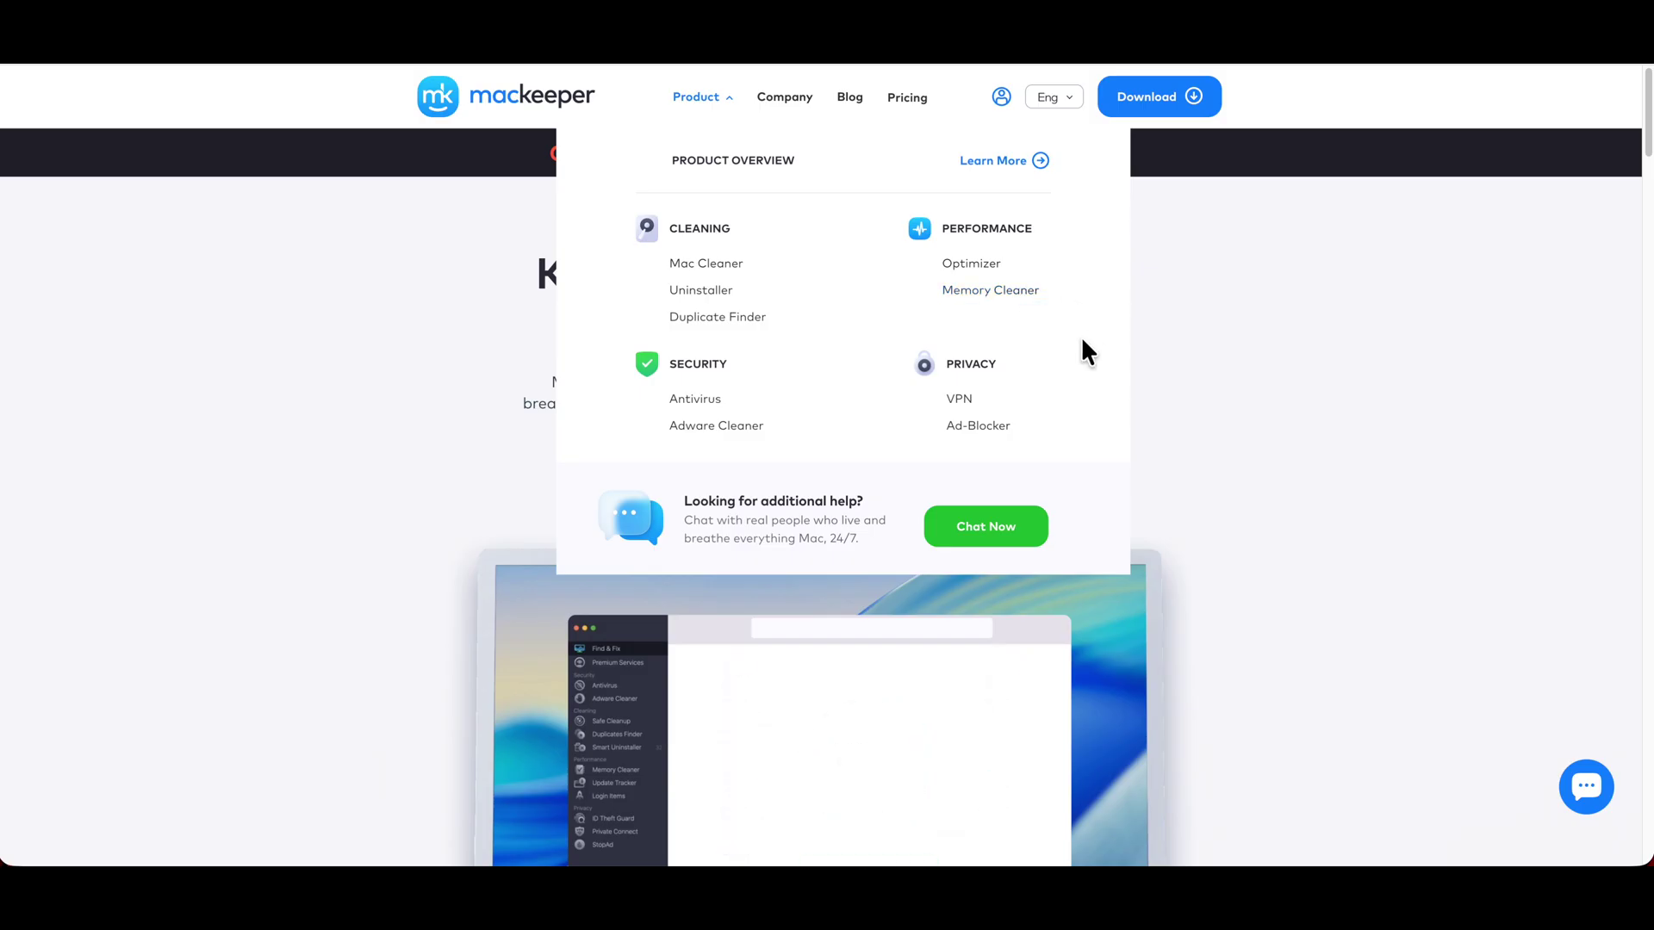
pyautogui.click(1323, 411)
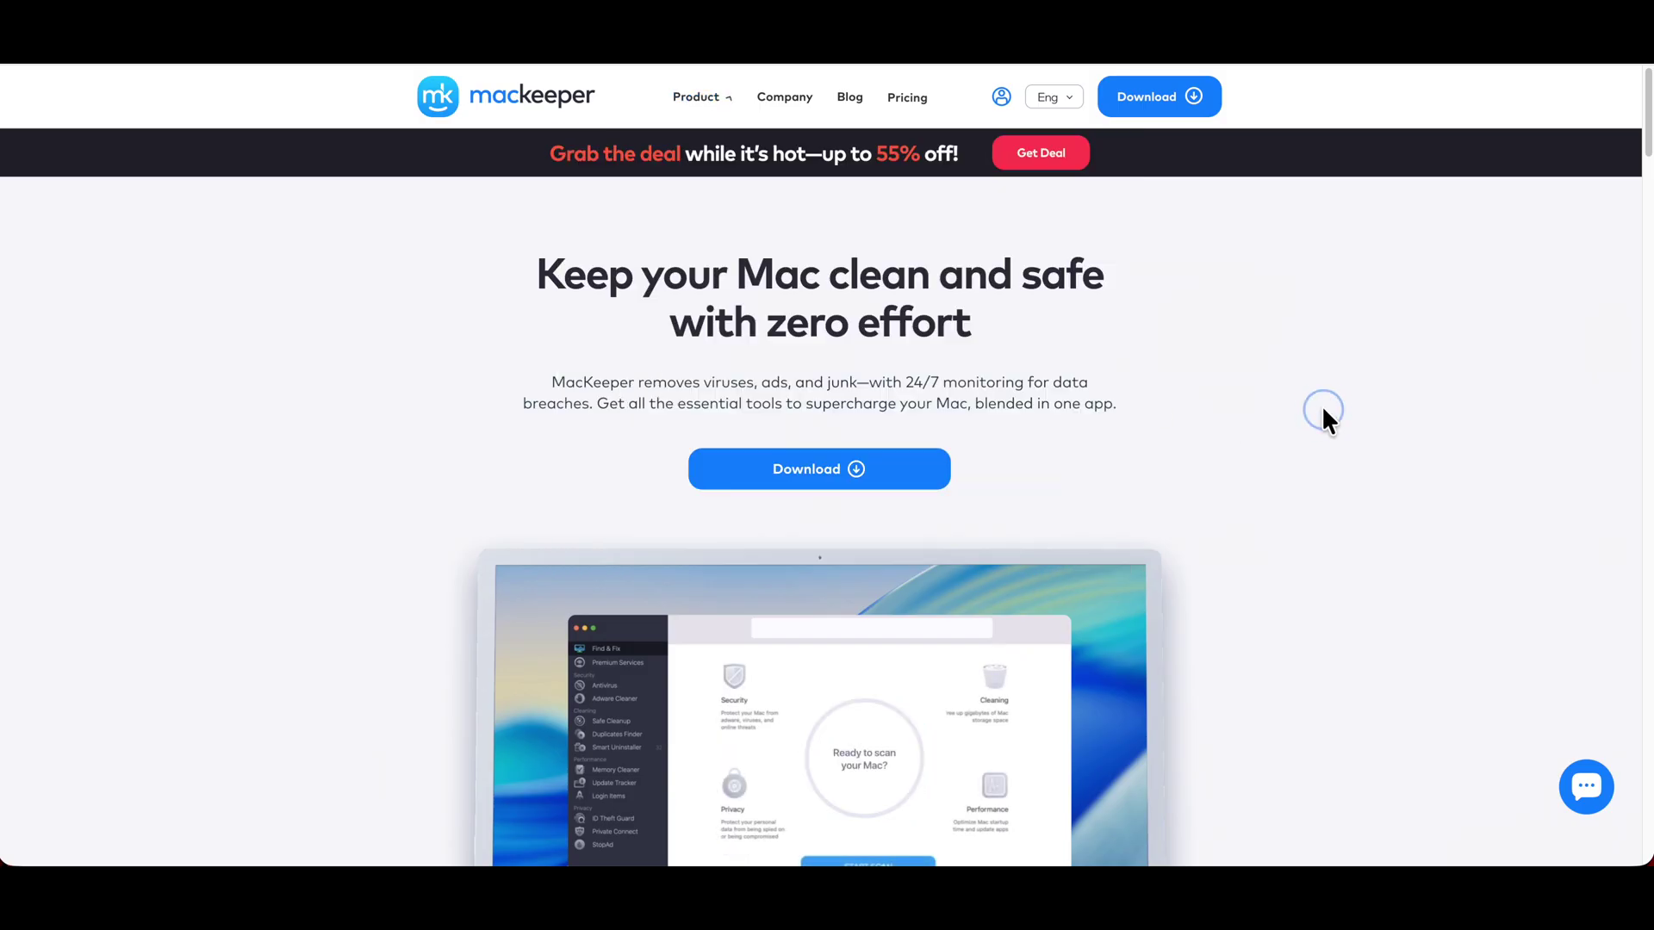
# Scroll through the MacKeeper website's features, reviews and FREE/FULL comparison, then back up
pyautogui.scroll(-1, 1092, 417)
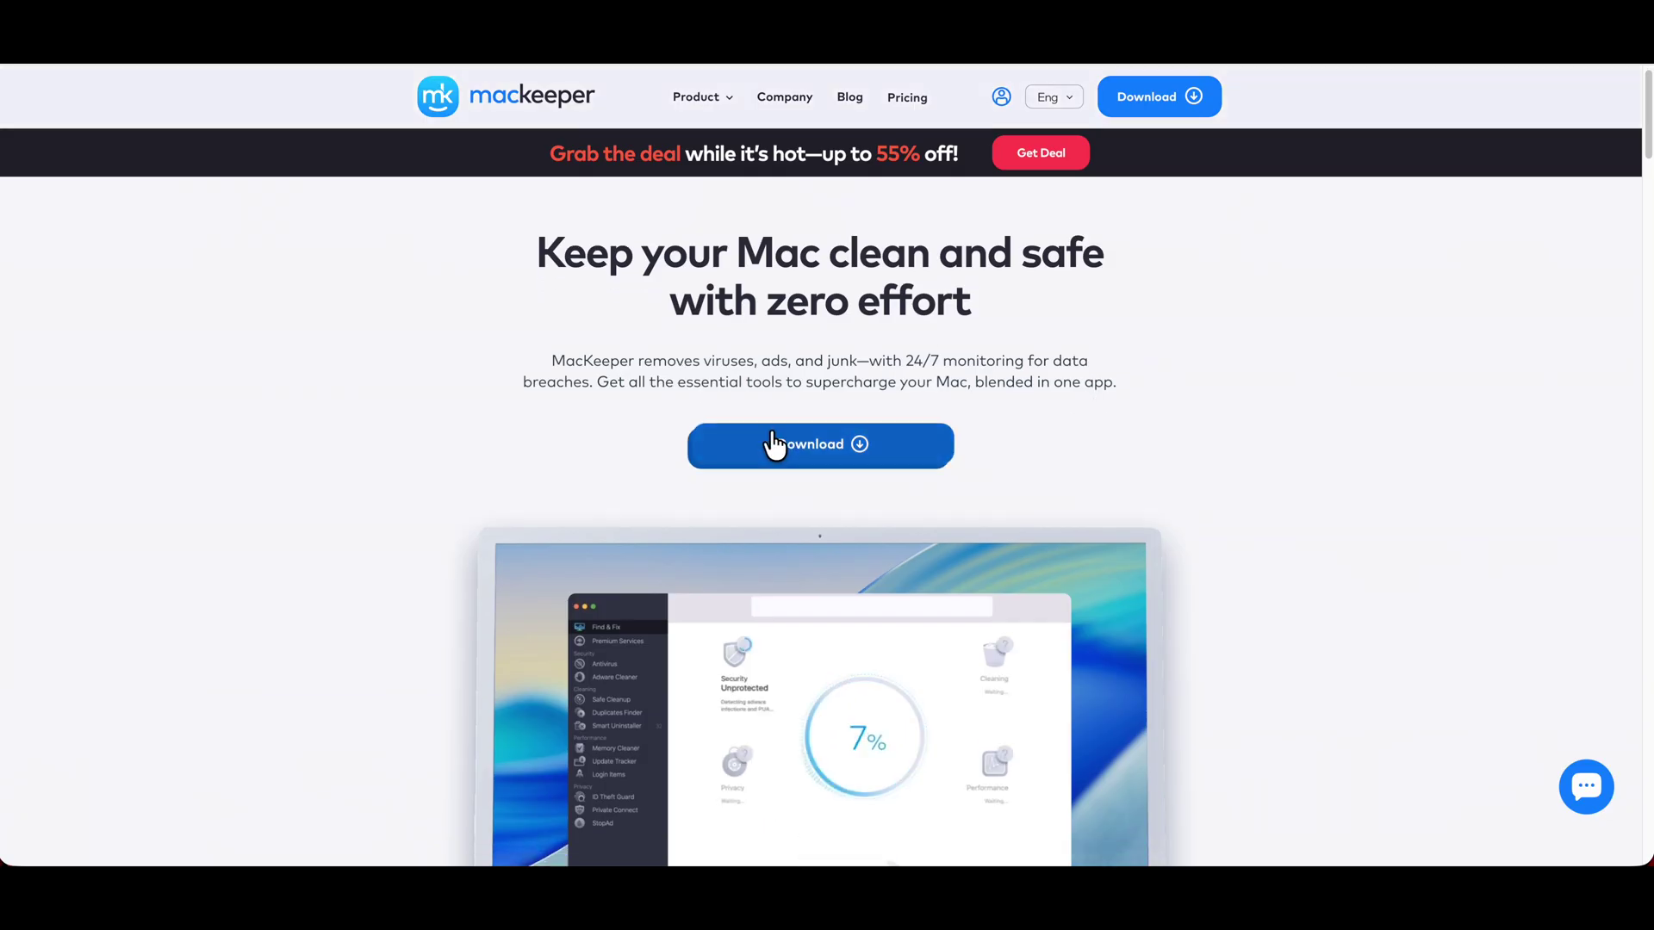
pyautogui.scroll(-11, 1322, 427)
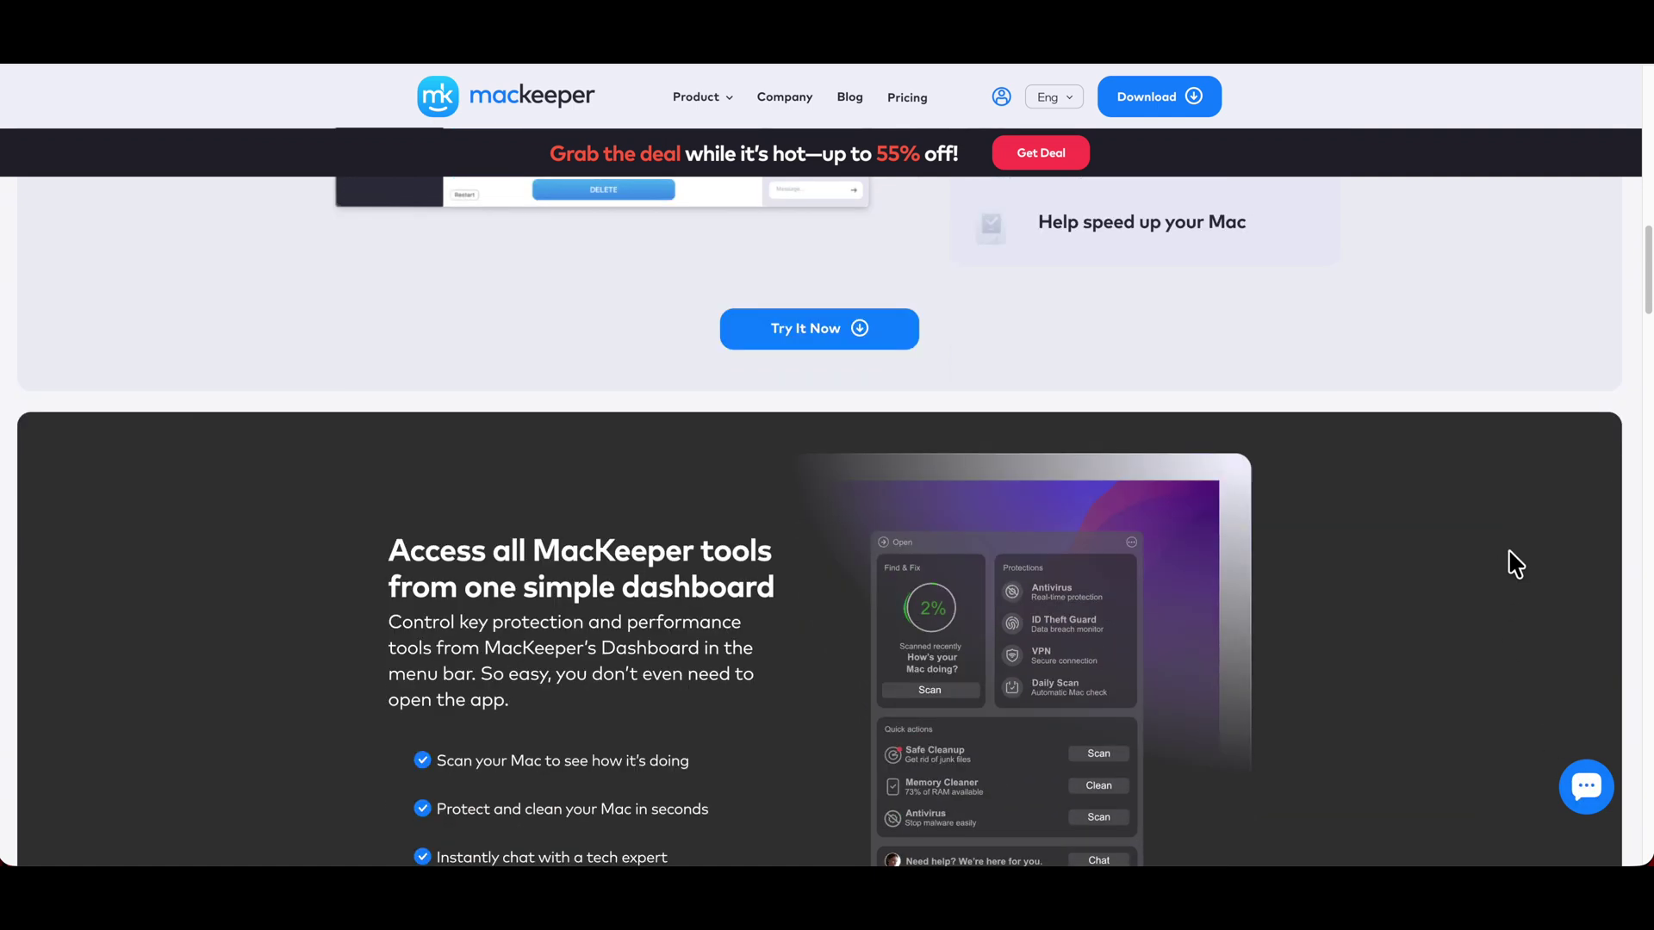
pyautogui.scroll(-1, 1512, 564)
pyautogui.scroll(-4, 1499, 562)
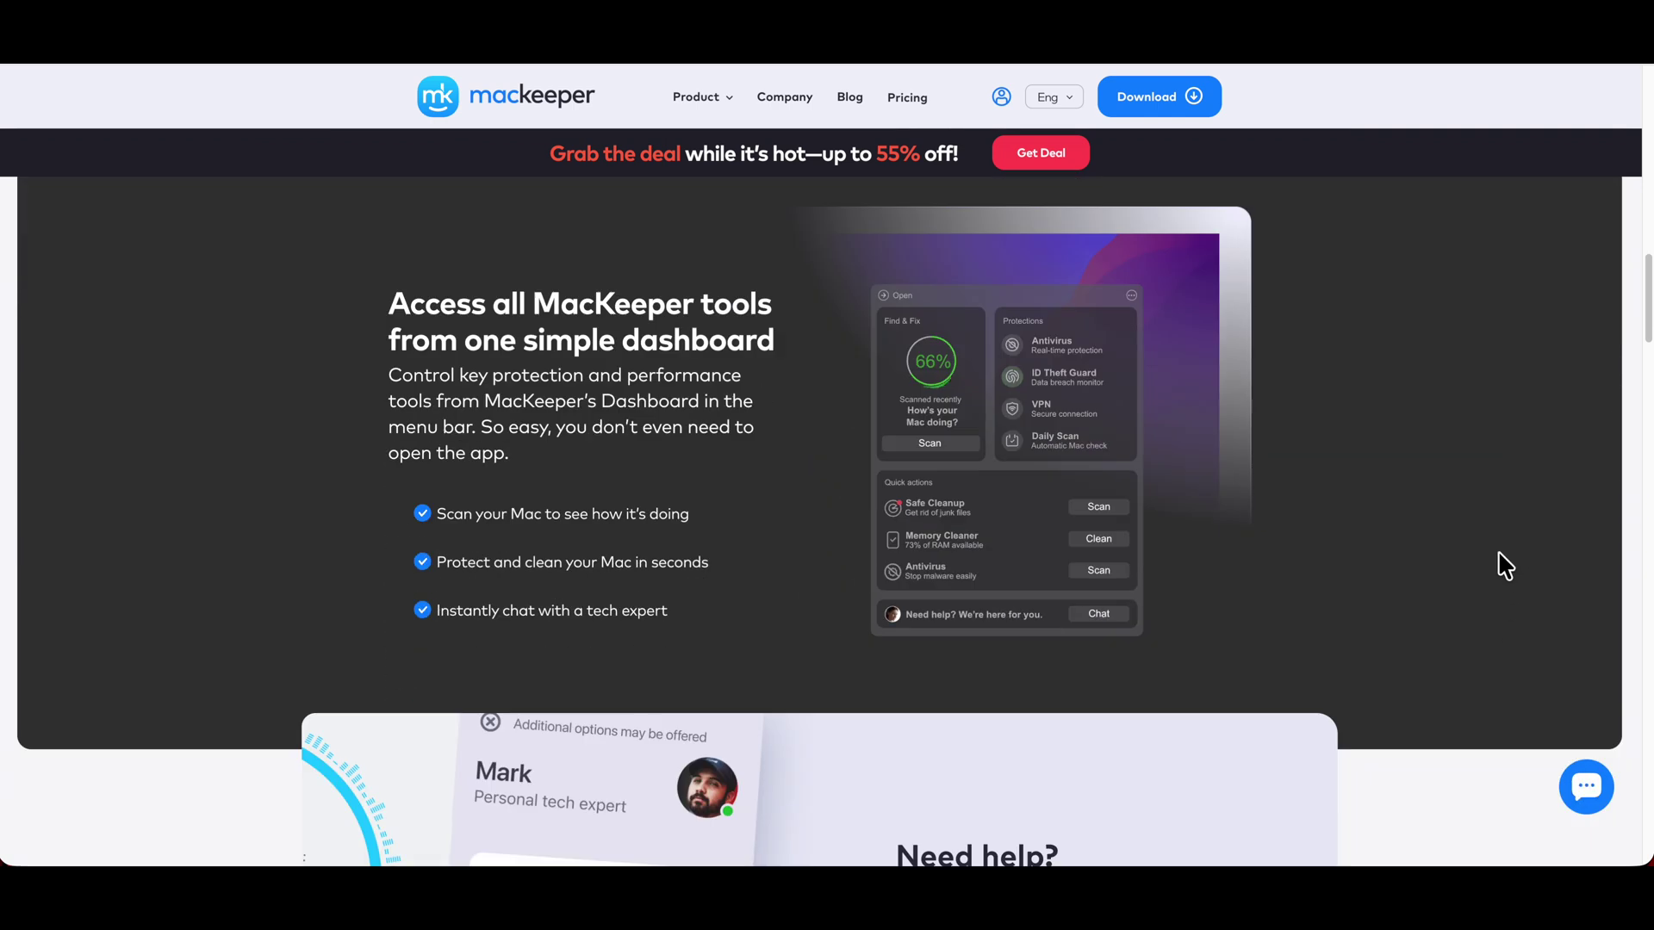
pyautogui.scroll(-5, 1502, 564)
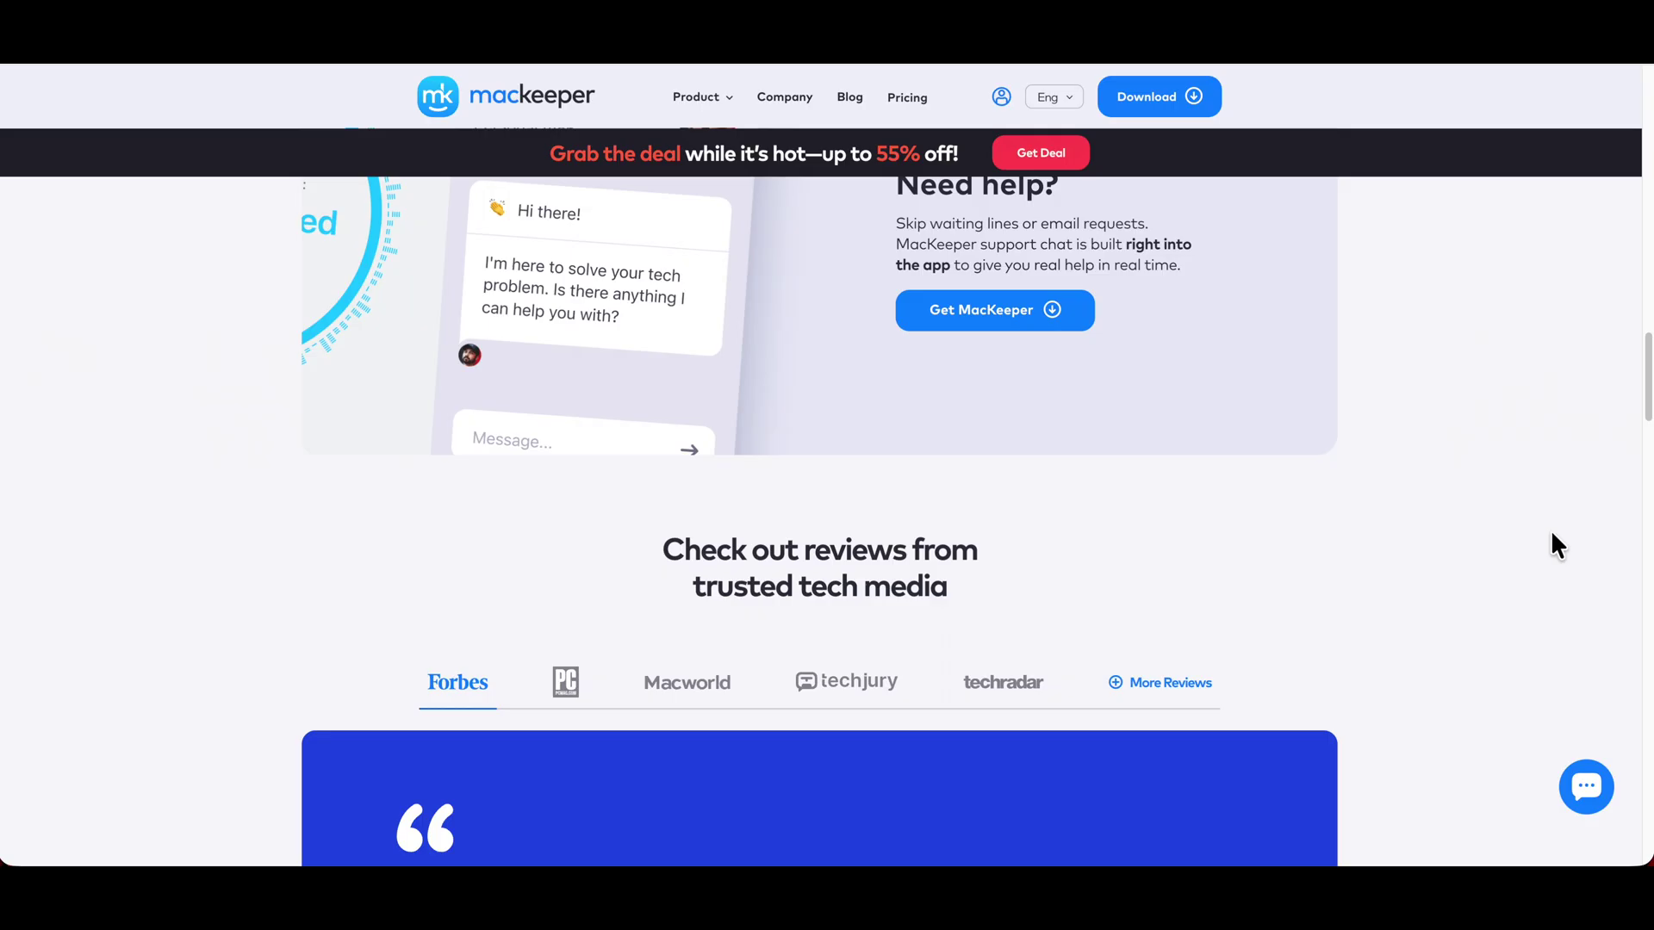
pyautogui.scroll(-1, 1550, 533)
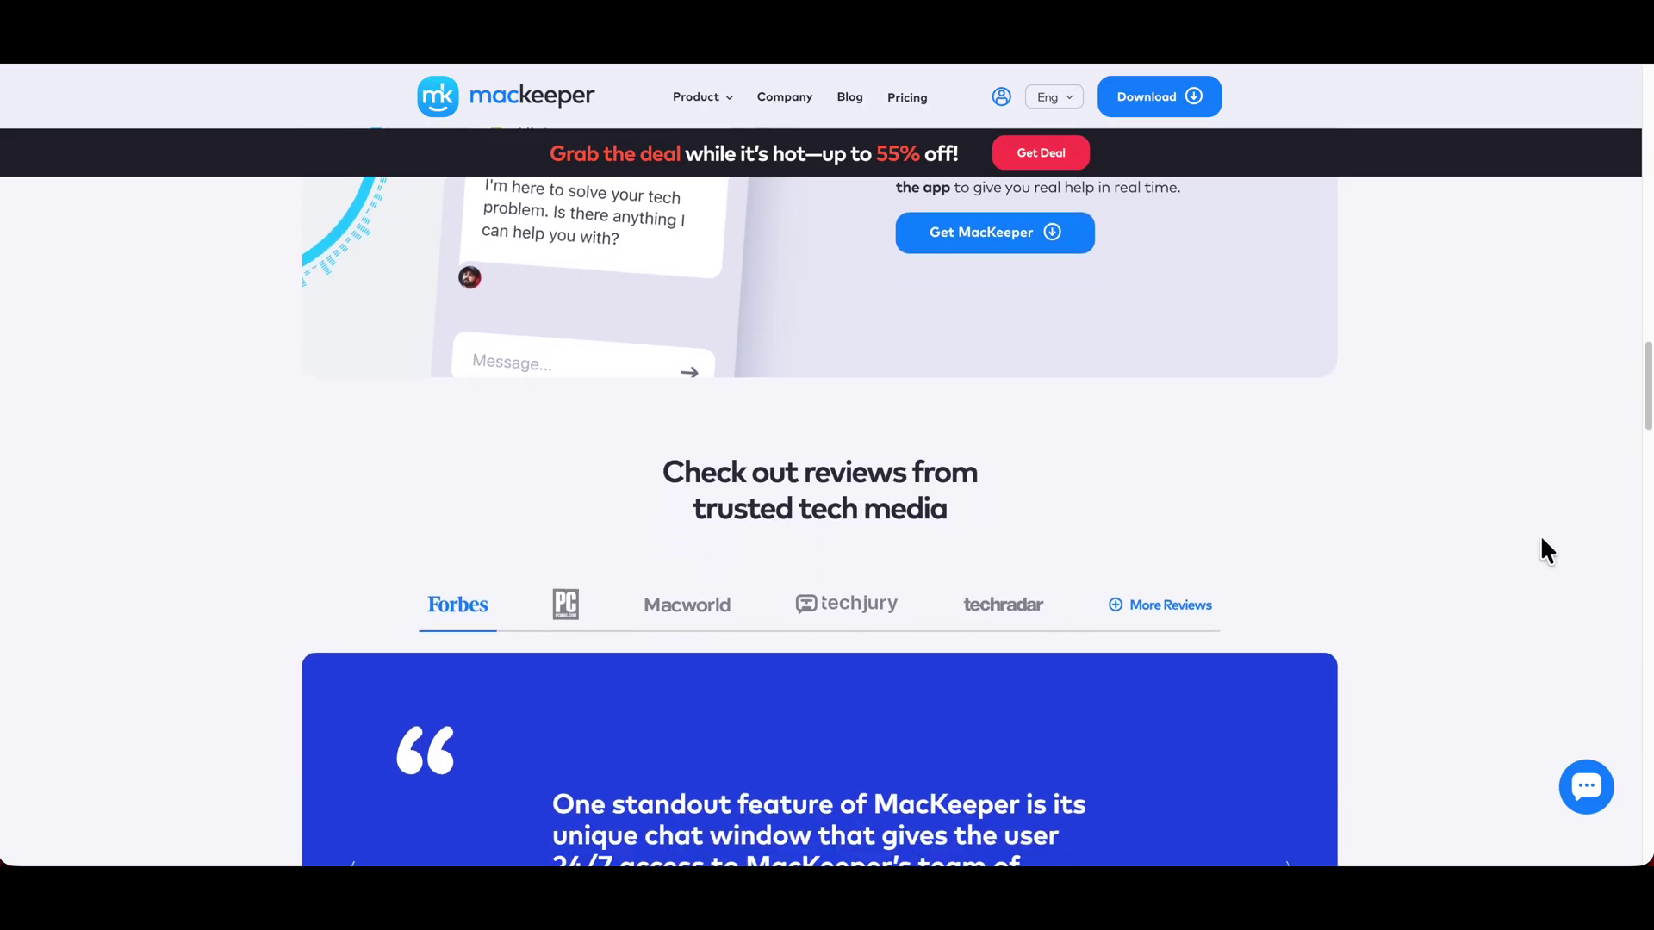
pyautogui.scroll(-6, 1542, 542)
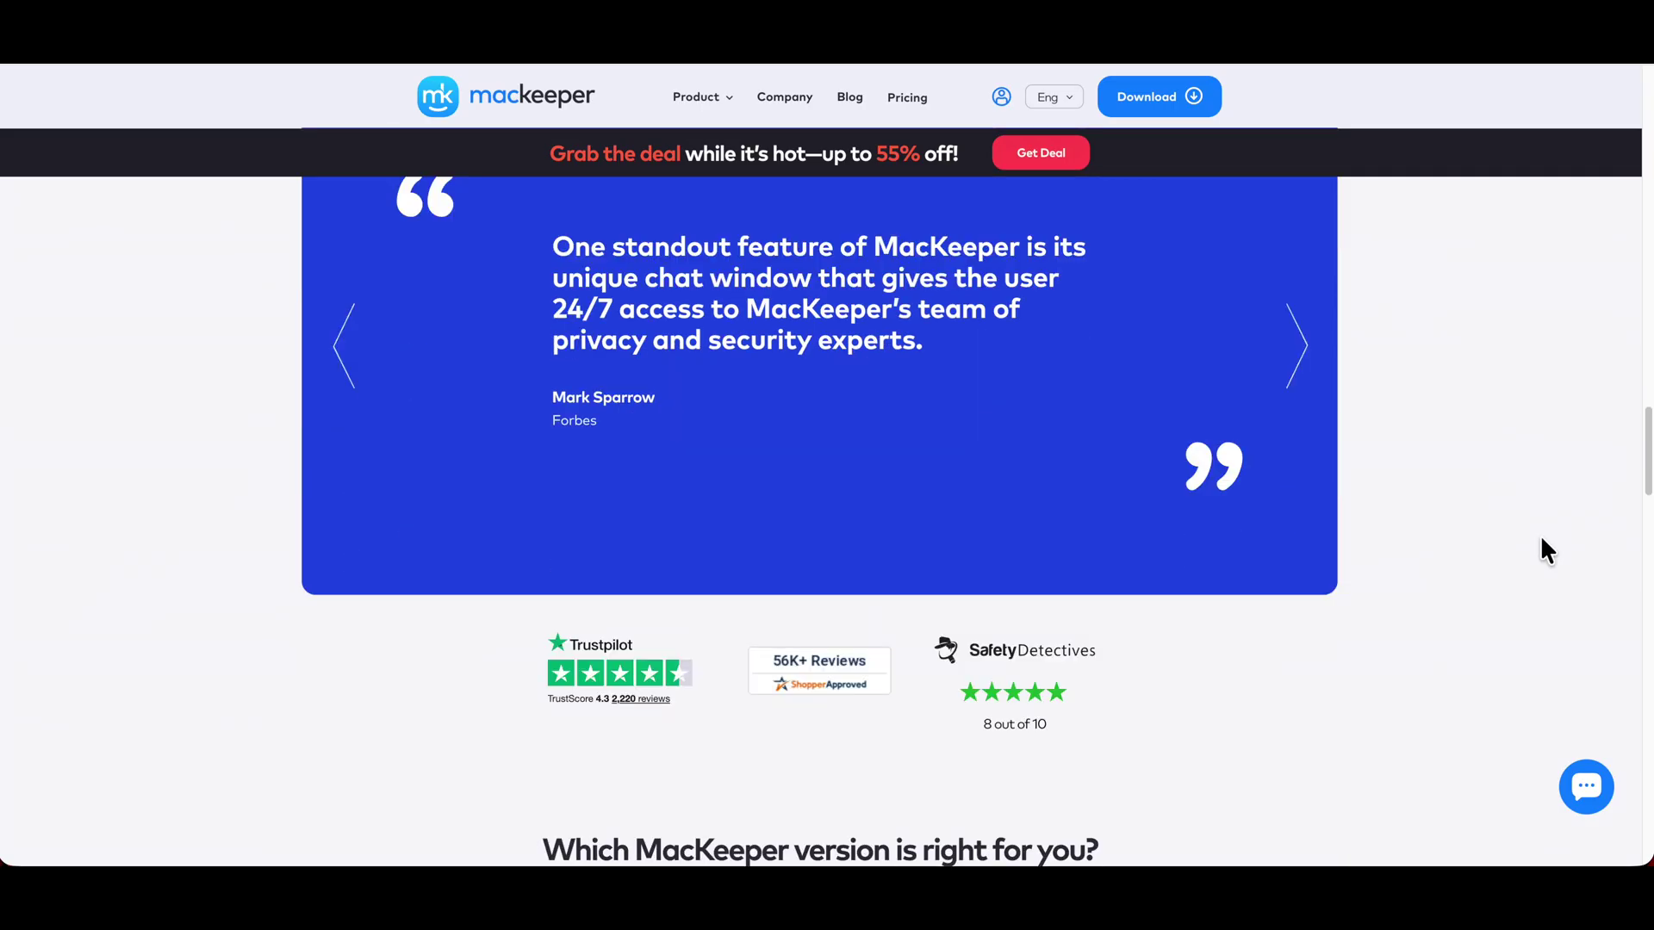
pyautogui.scroll(-1, 1547, 552)
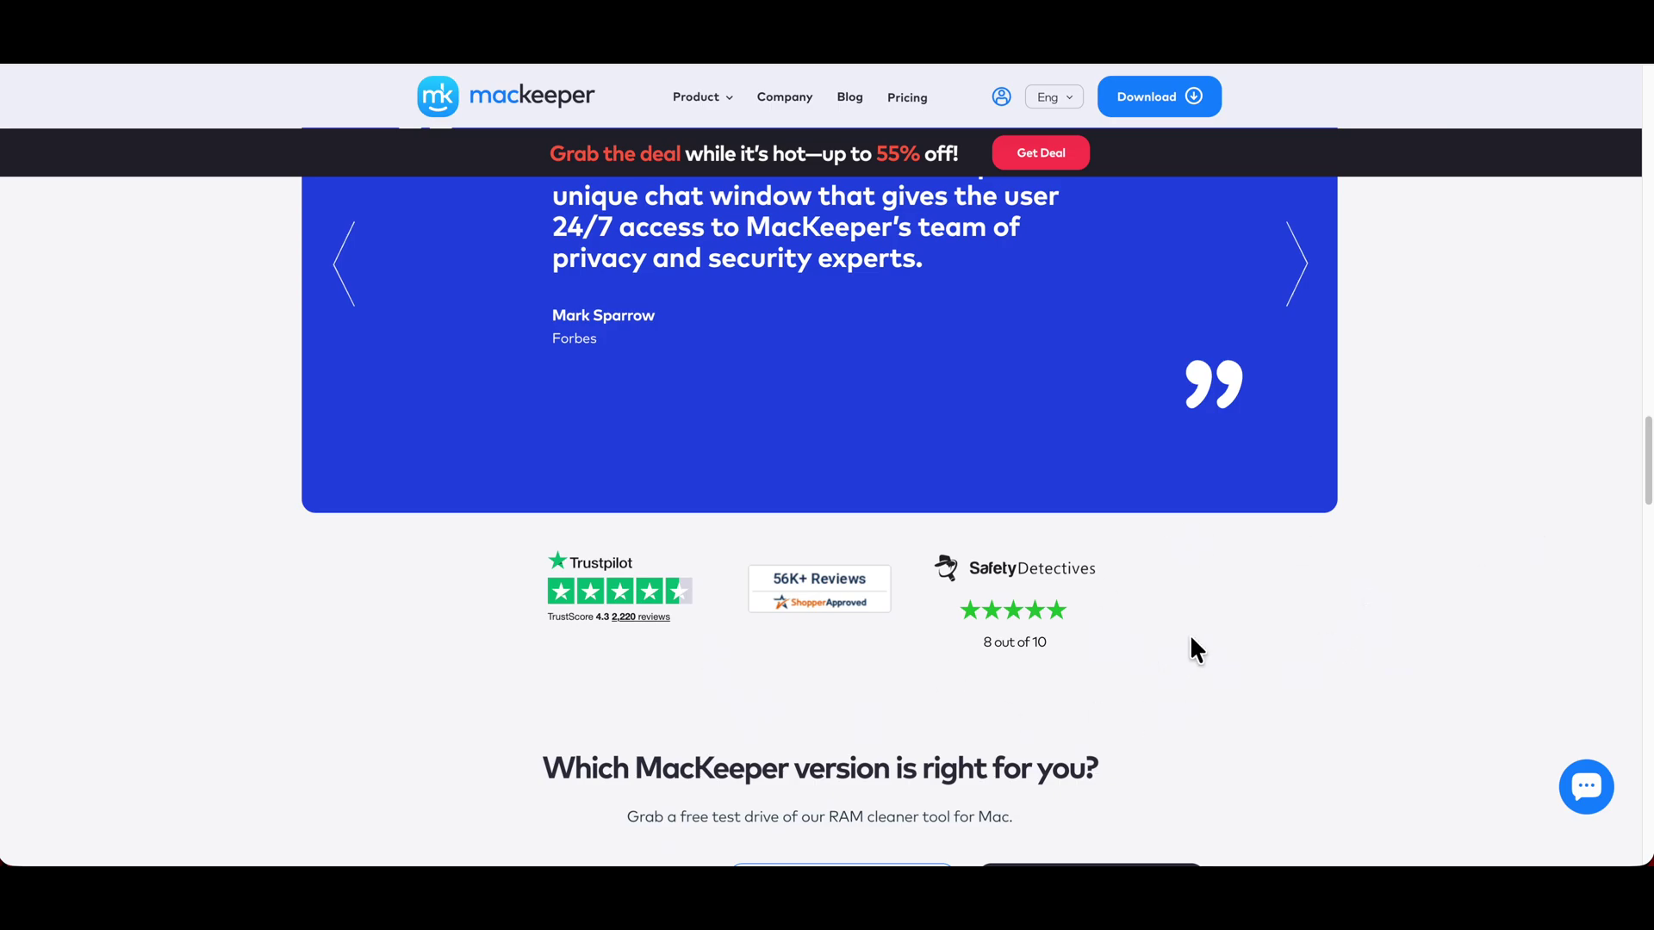
pyautogui.scroll(-3, 1433, 555)
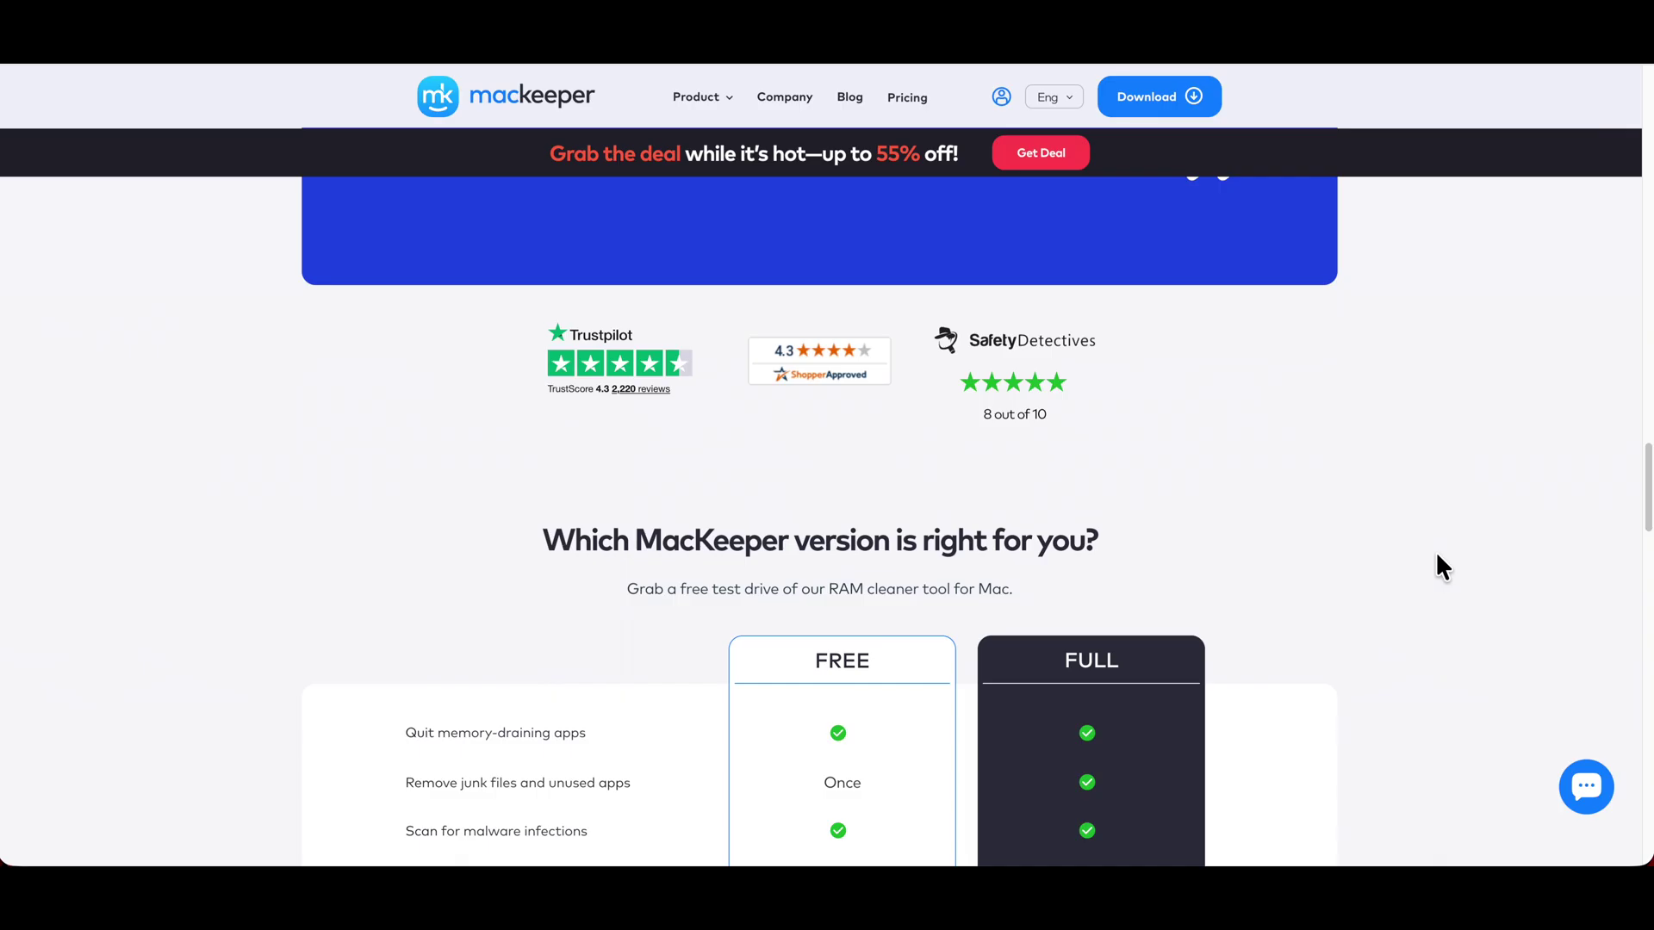
pyautogui.scroll(-5, 1435, 550)
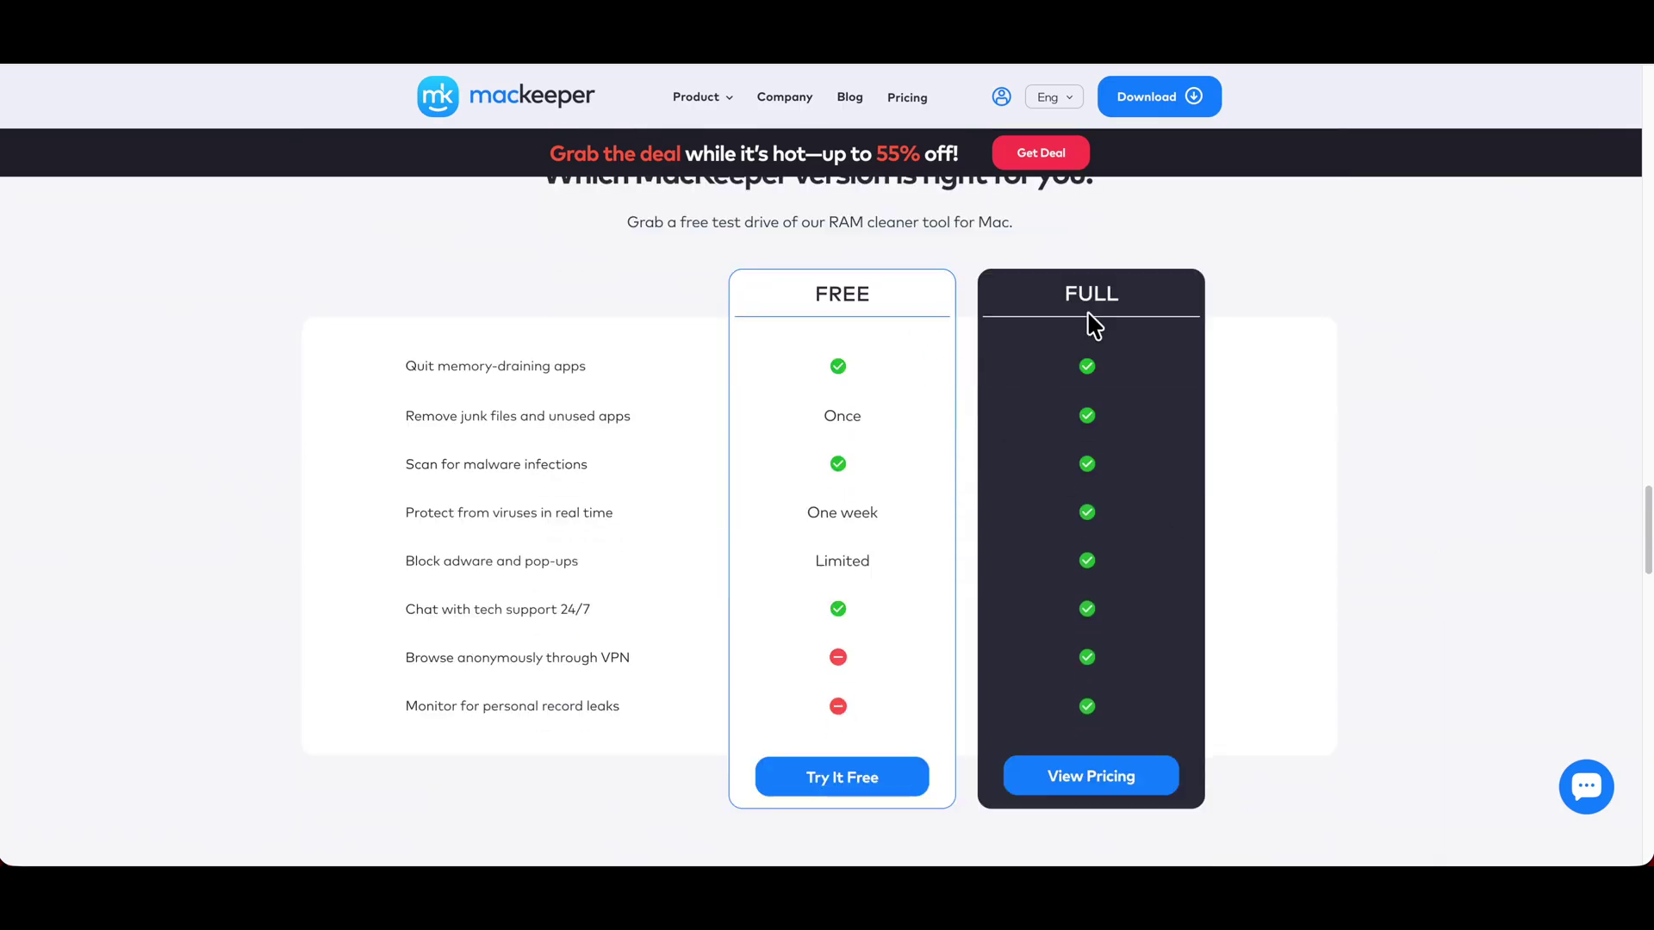
pyautogui.scroll(-4, 1424, 618)
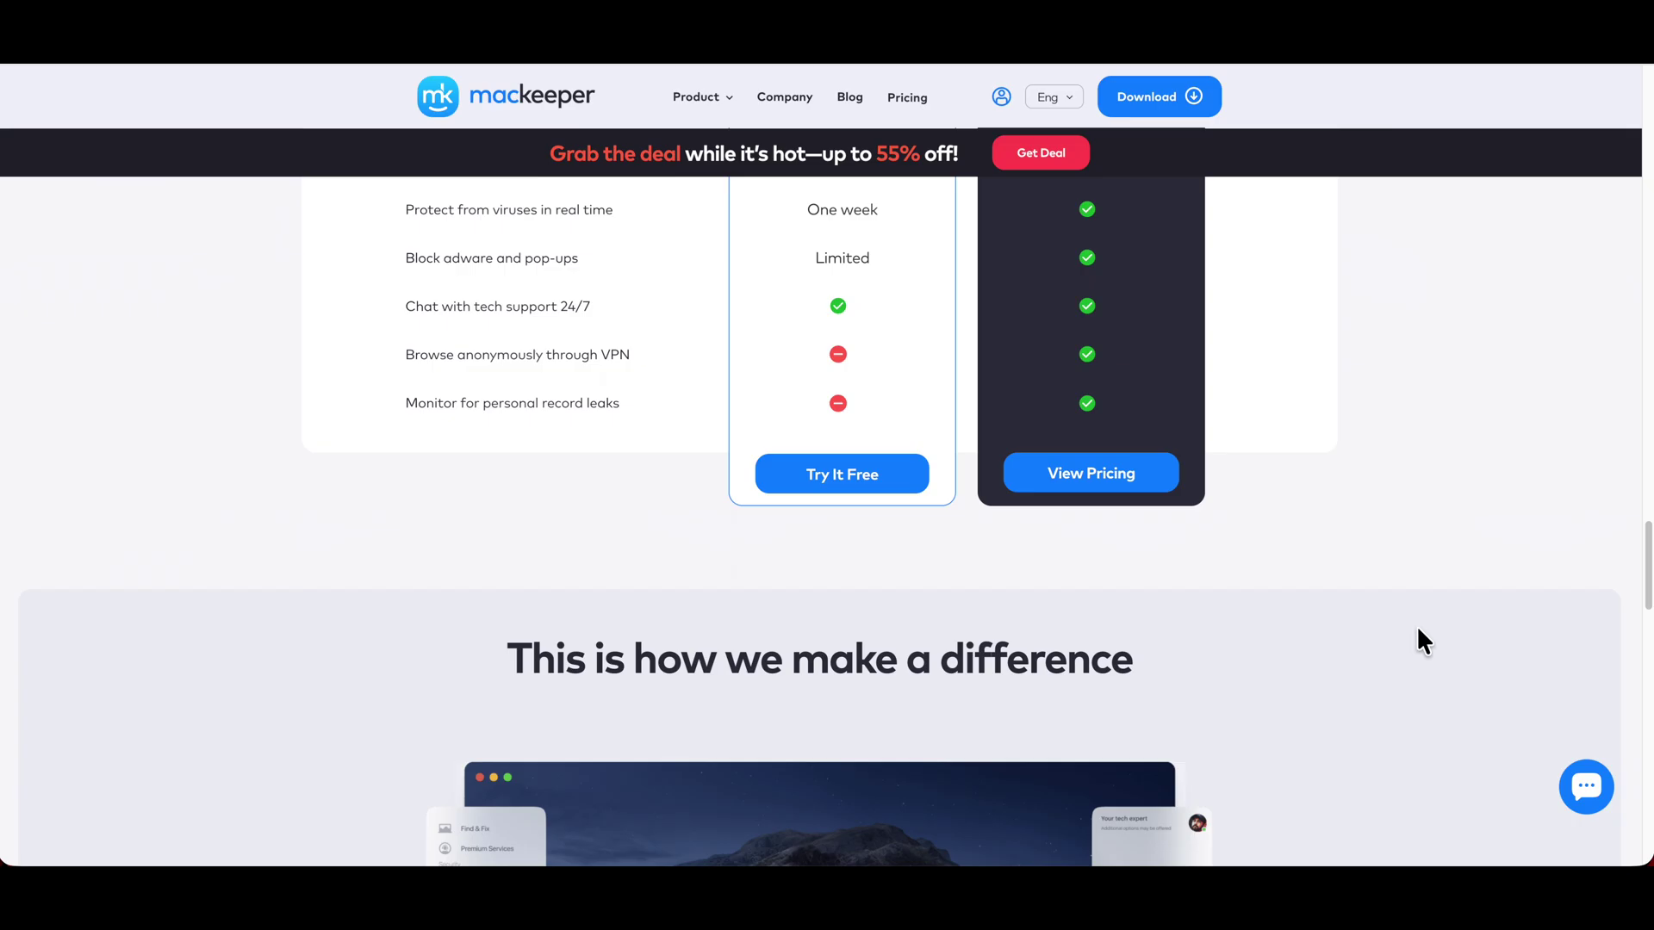
pyautogui.scroll(-3, 1418, 622)
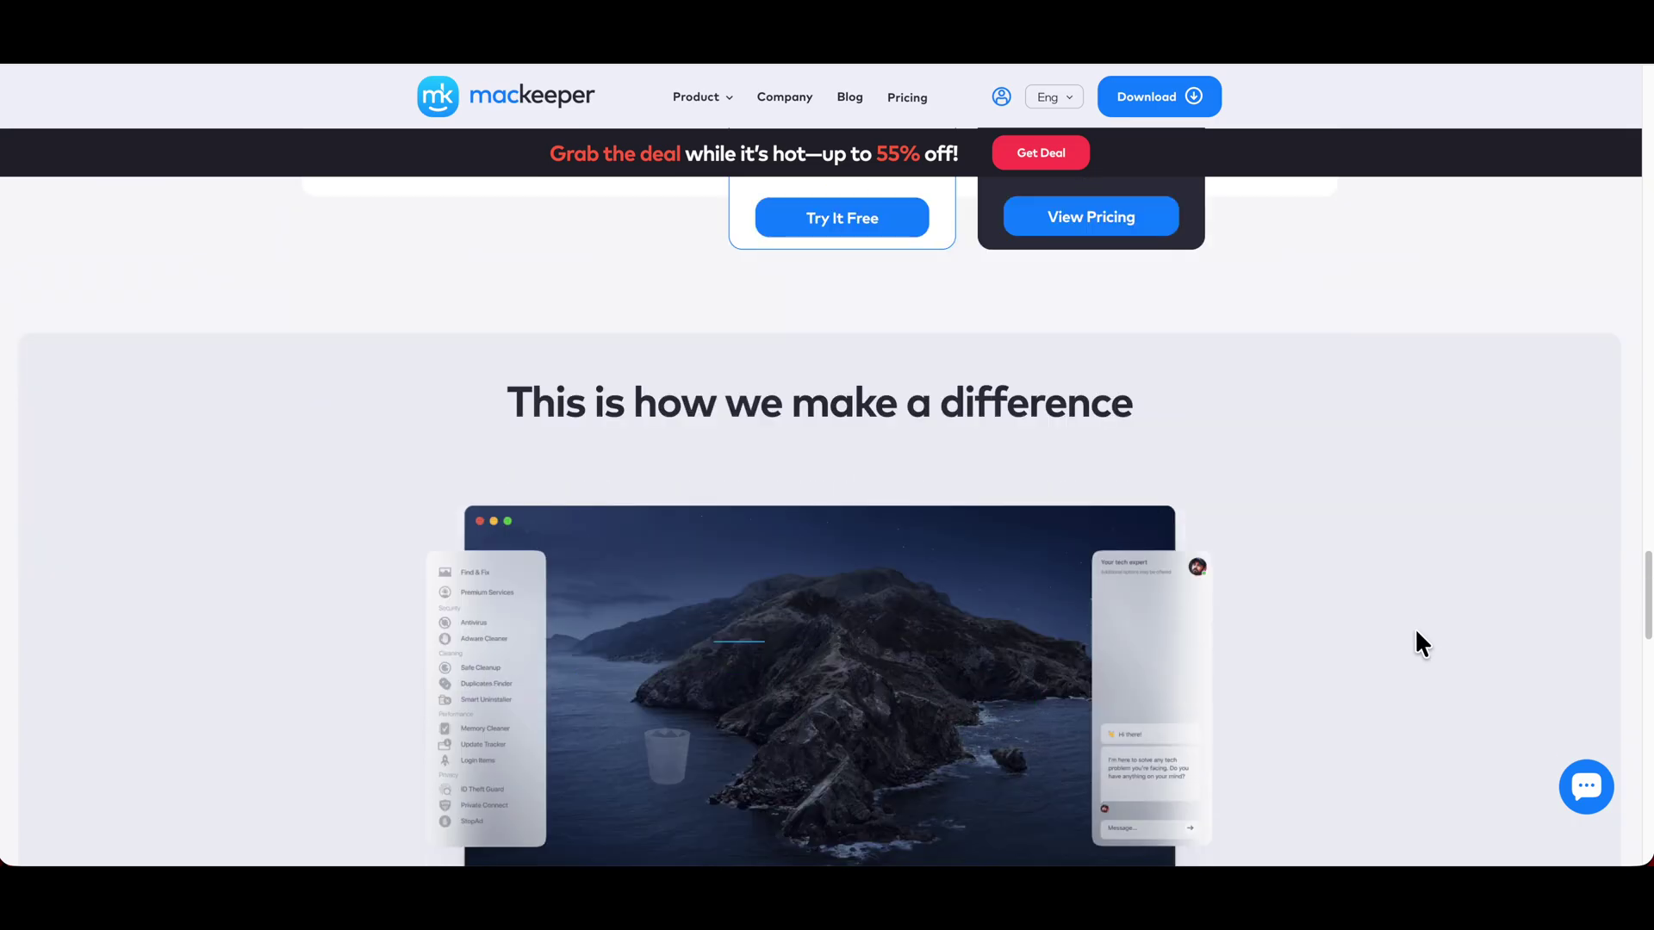
pyautogui.scroll(15, 1413, 642)
pyautogui.scroll(15, 1413, 627)
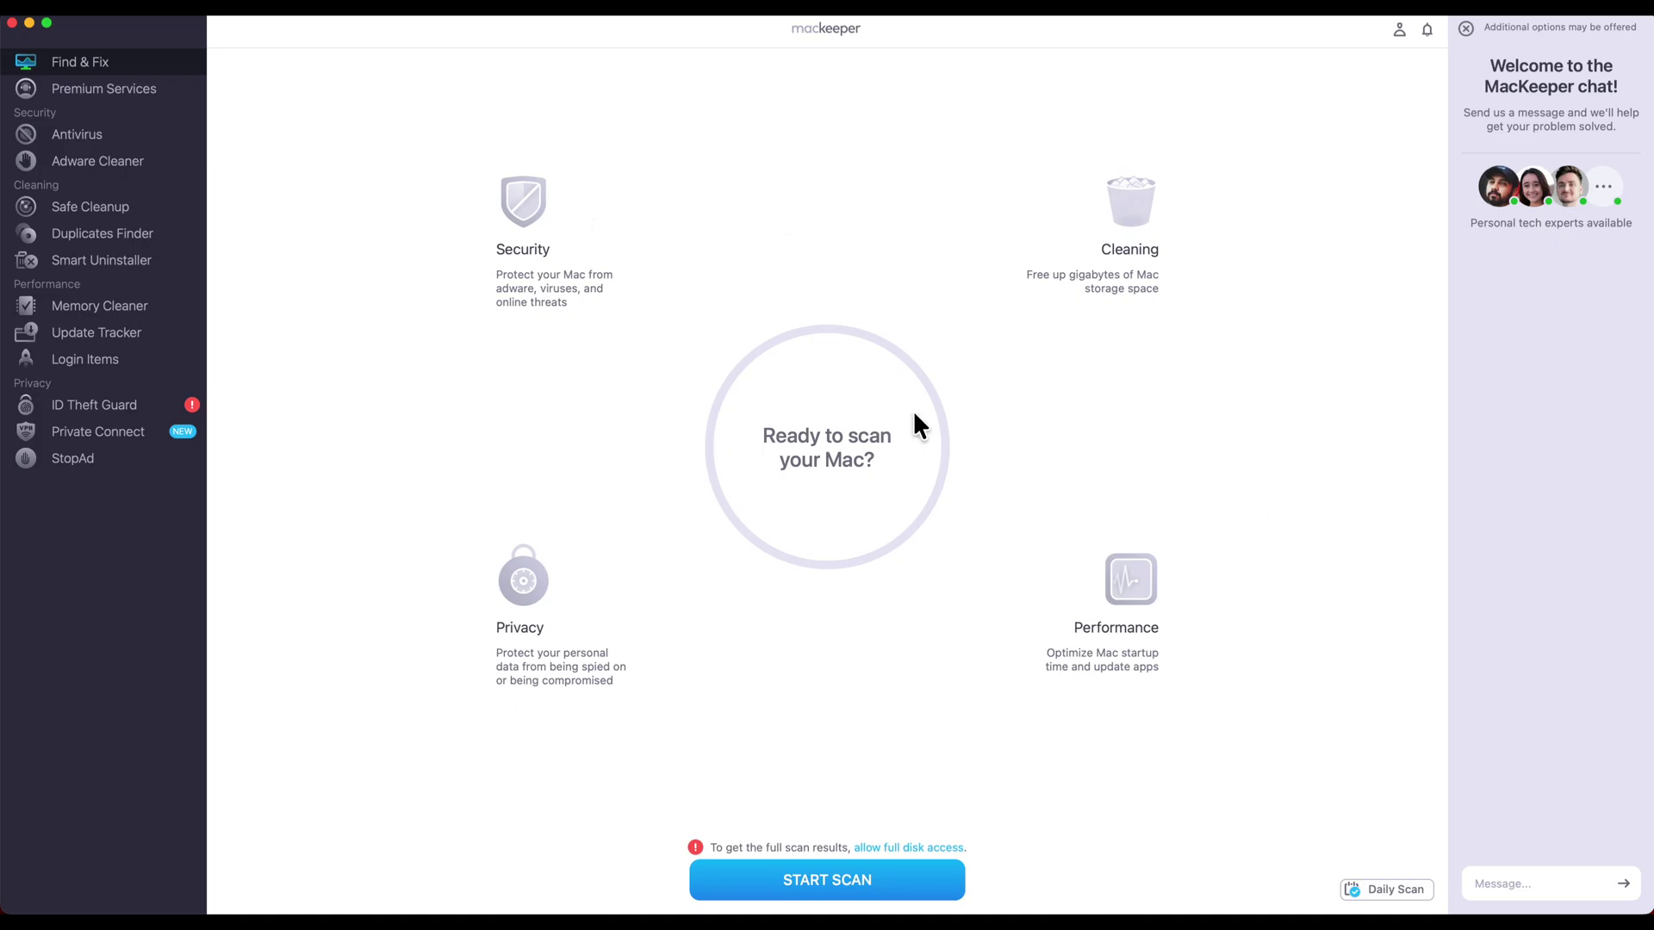
pyautogui.click(912, 847)
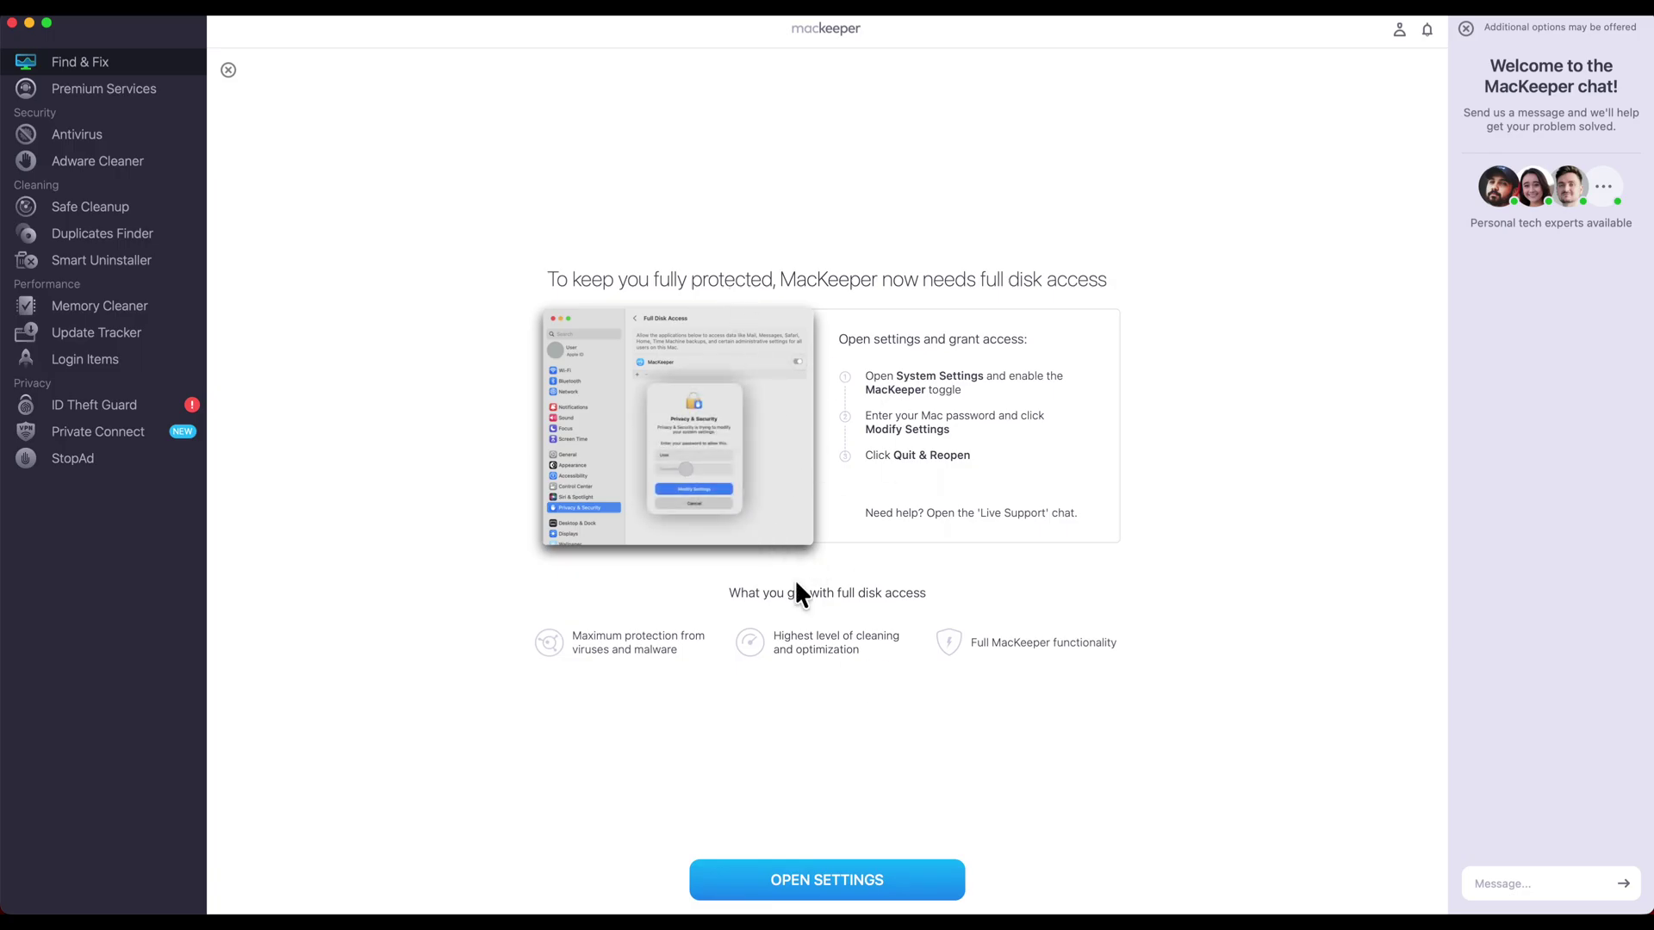
pyautogui.click(228, 71)
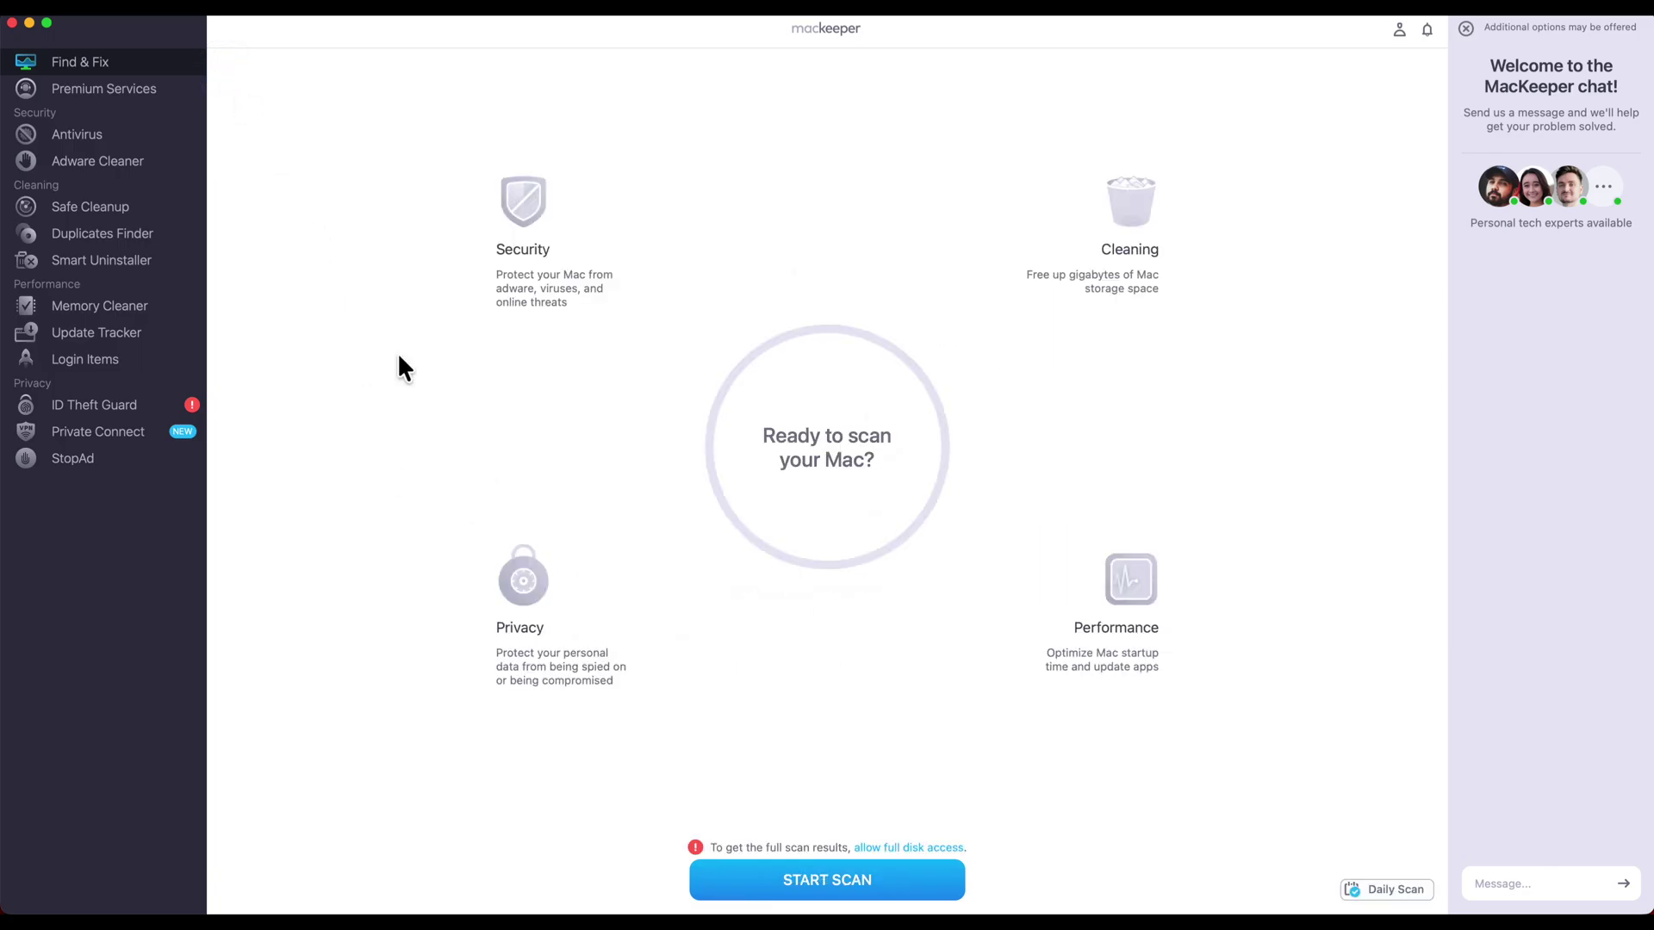
# Run the full Mac scan, allowing the requested Apple Music access
pyautogui.click(839, 886)
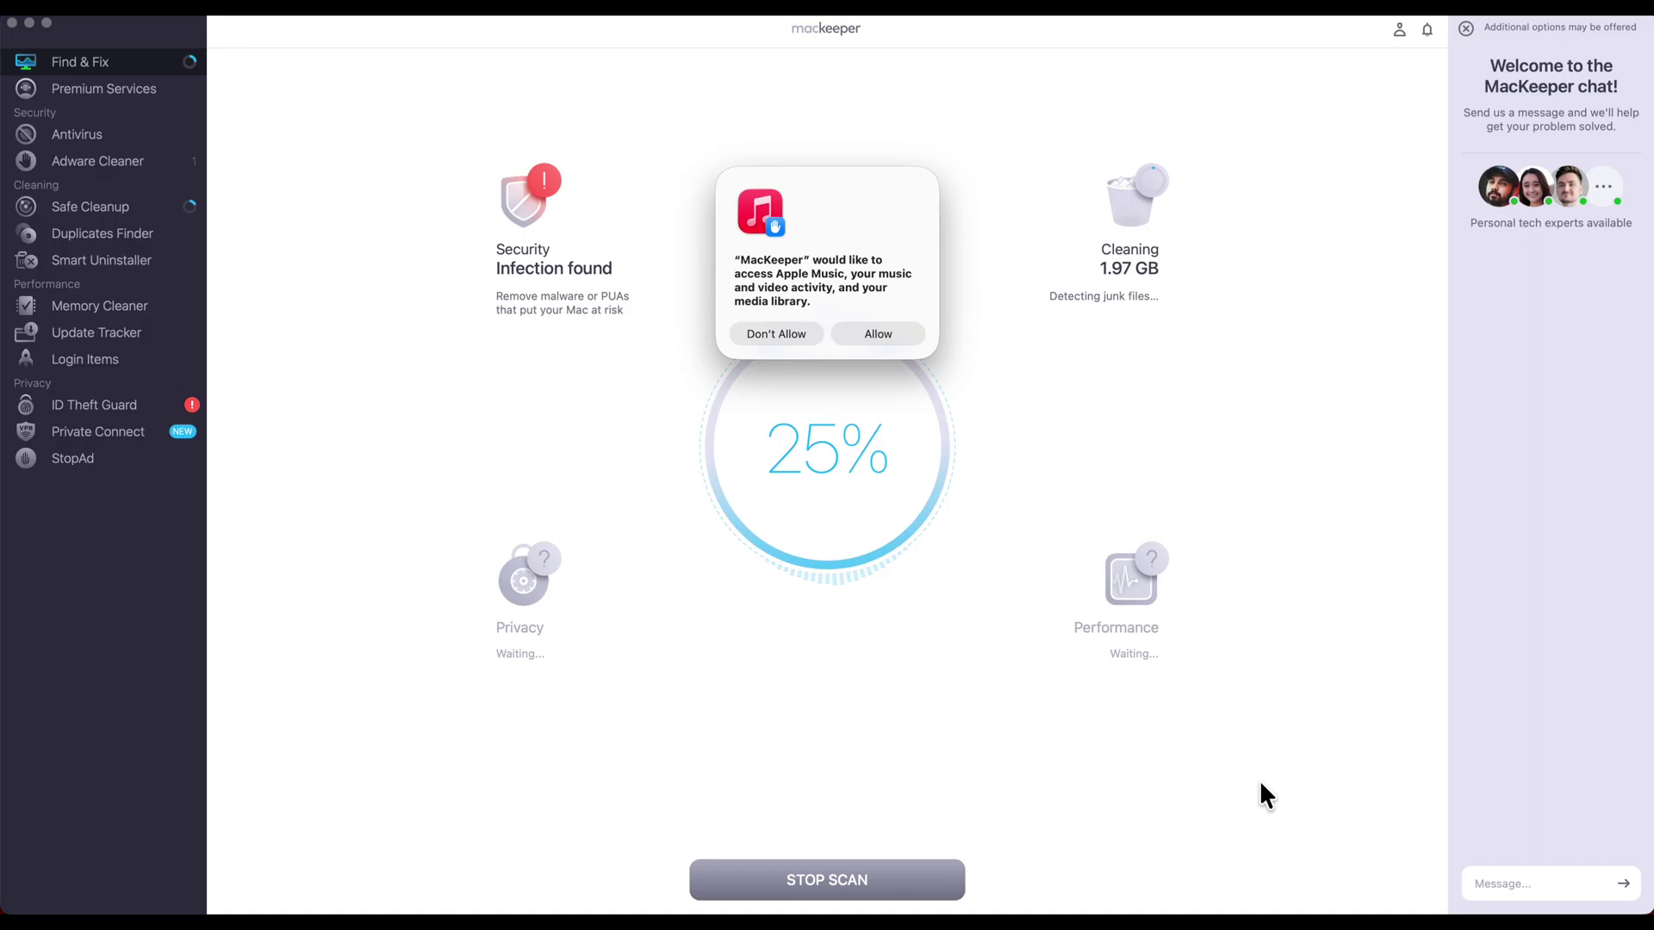
pyautogui.click(881, 330)
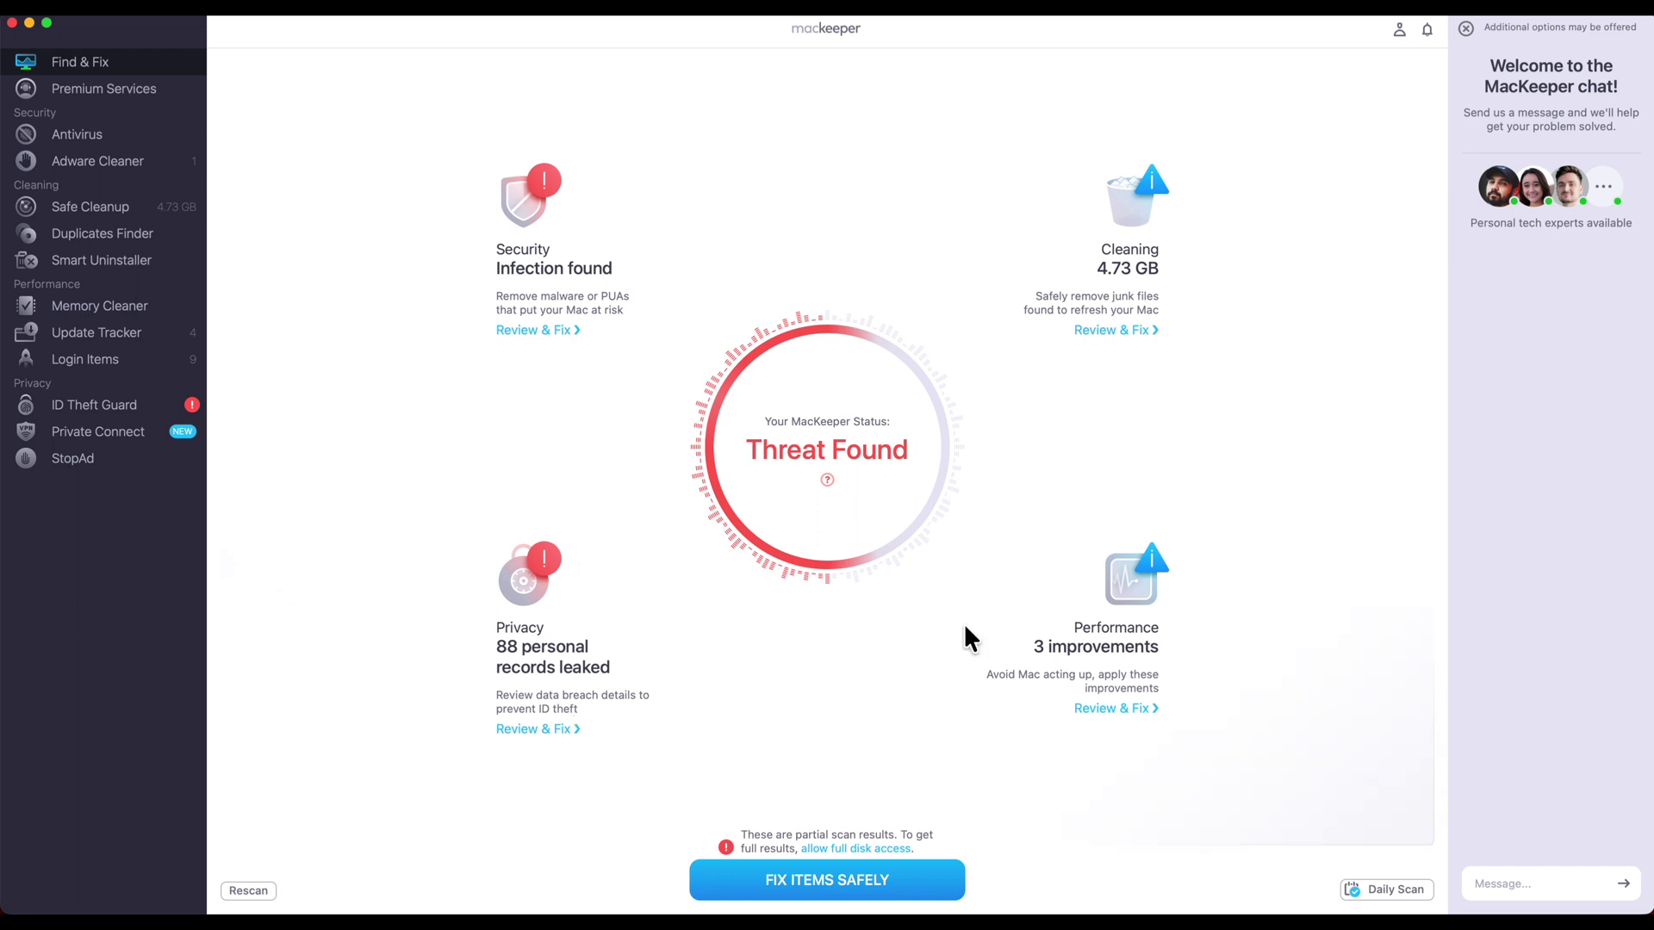
# Open the Cleaning review: 4.73 GB junk, no duplicates, 166 KB app leftovers
pyautogui.click(1103, 333)
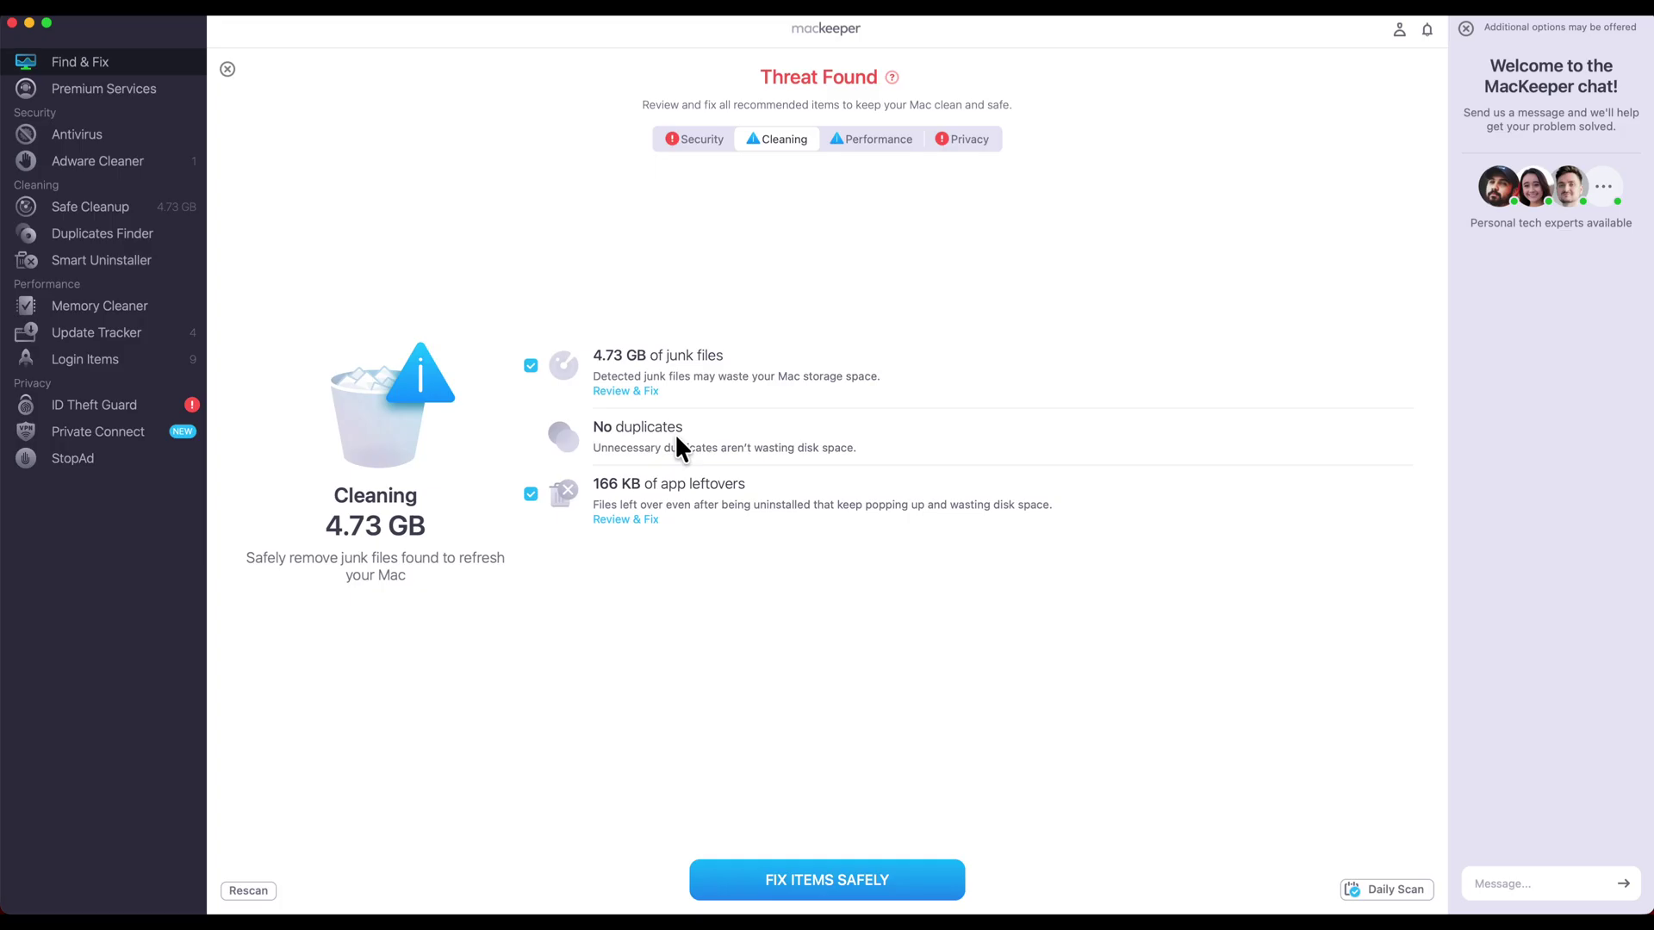
# Clean the 4.73 GB of junk files and return to the scan overview
pyautogui.click(645, 393)
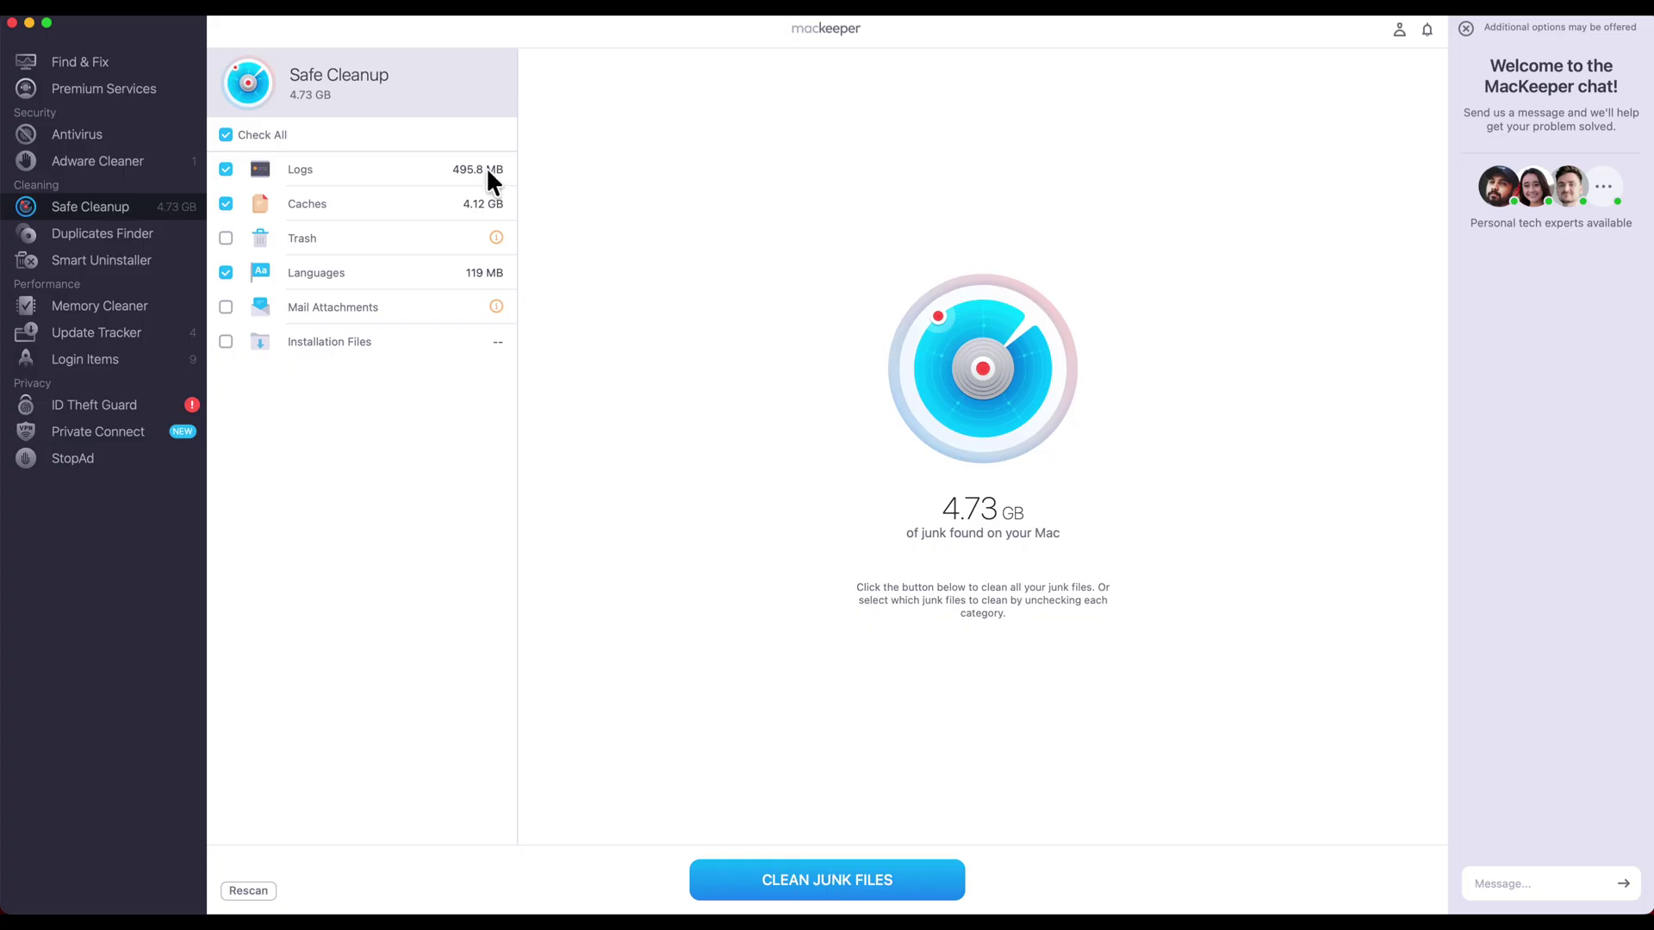
pyautogui.click(818, 887)
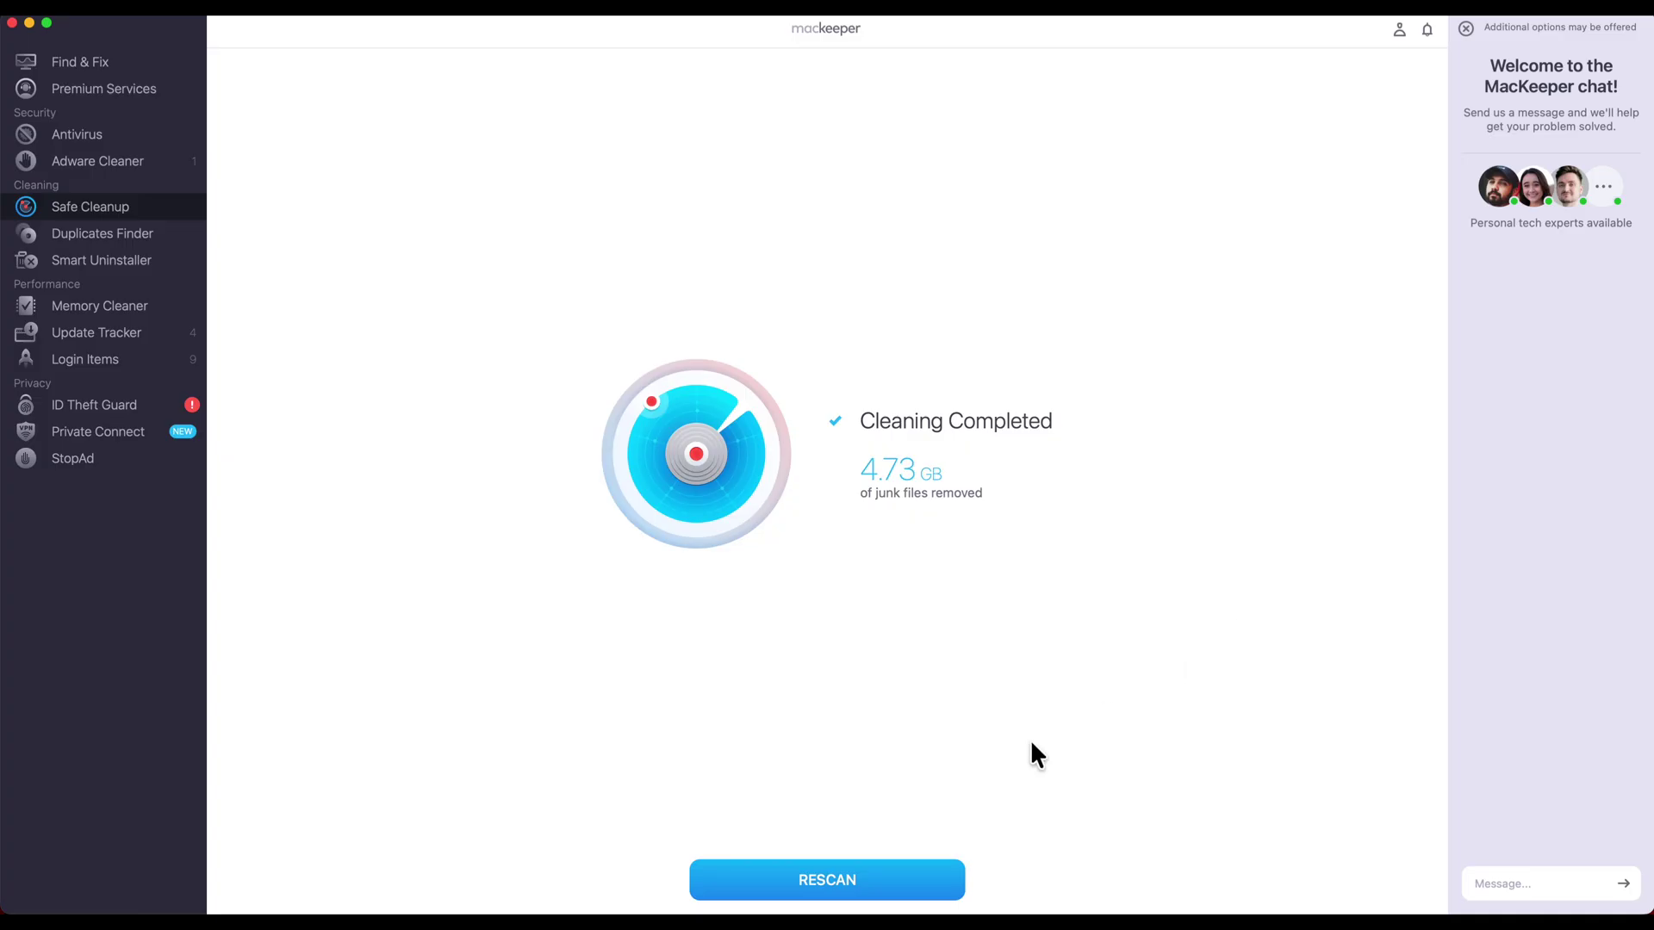
pyautogui.click(490, 425)
pyautogui.click(117, 69)
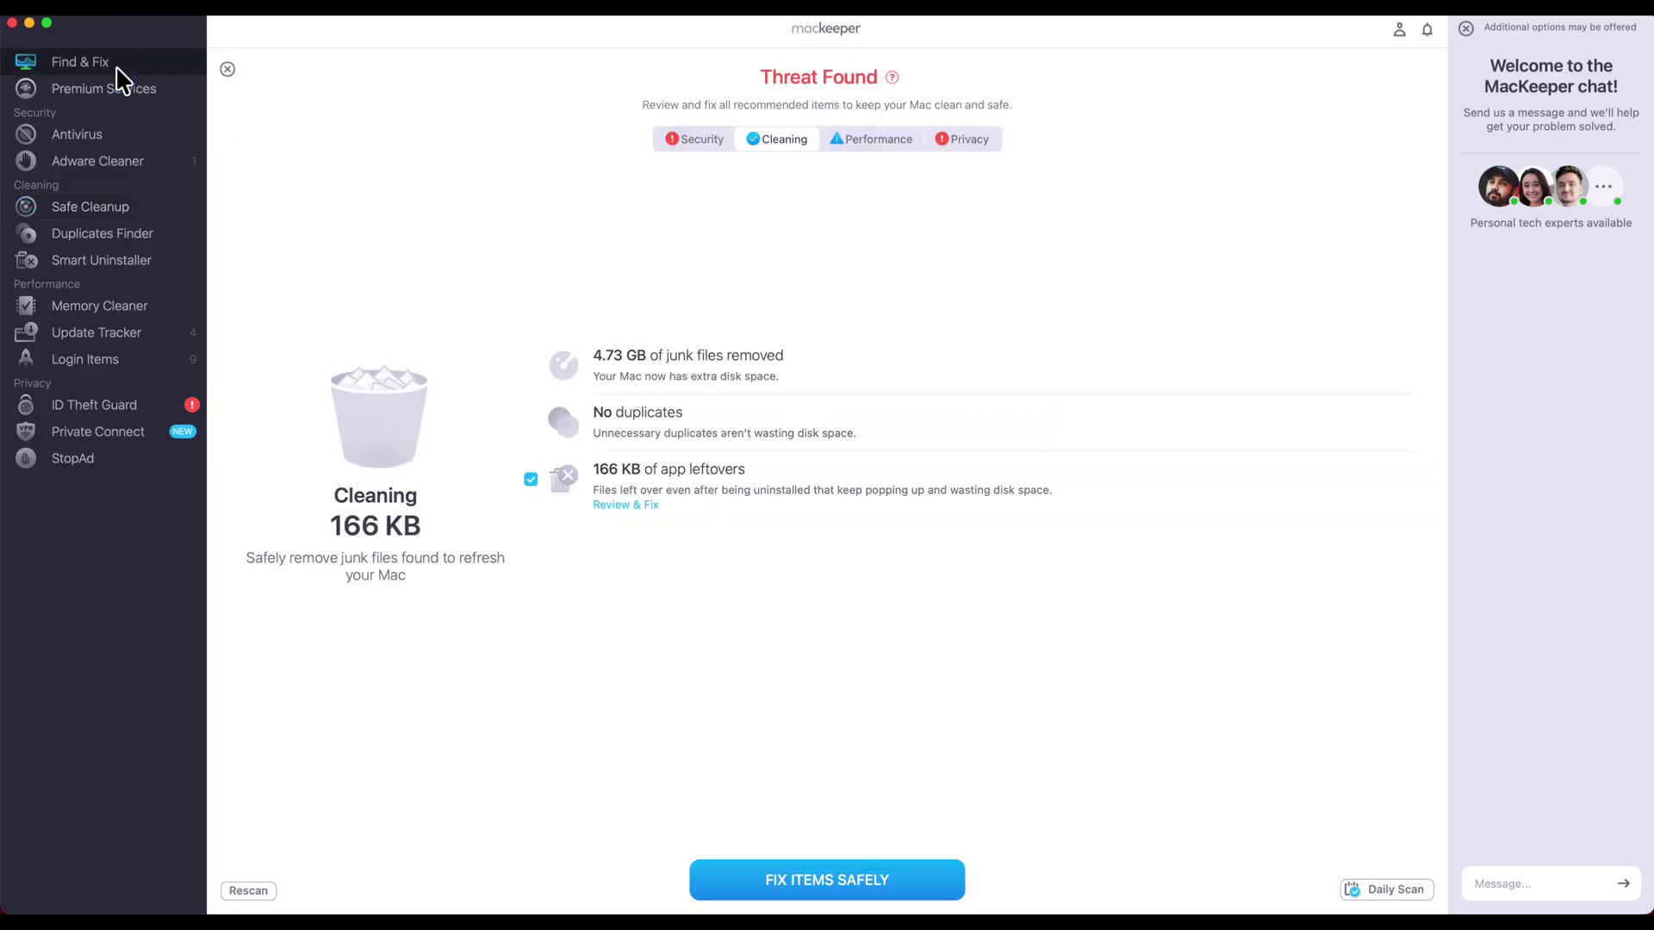
pyautogui.click(228, 69)
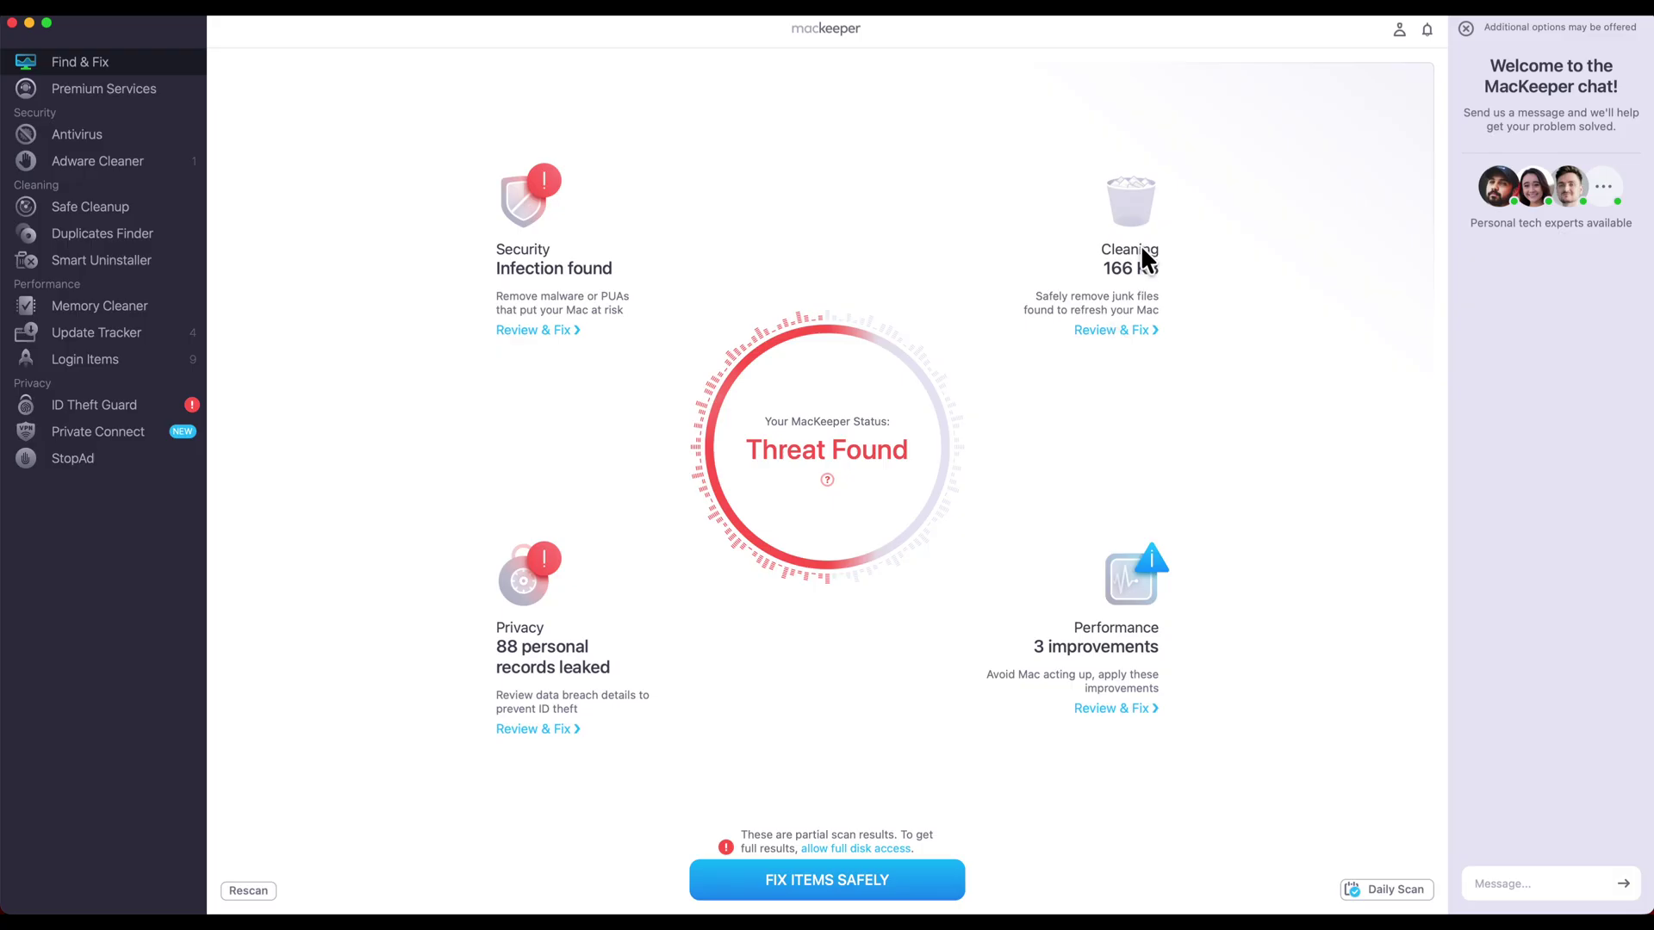
# From the Cleaning review, start the safe automatic fix of all found items
pyautogui.click(1122, 329)
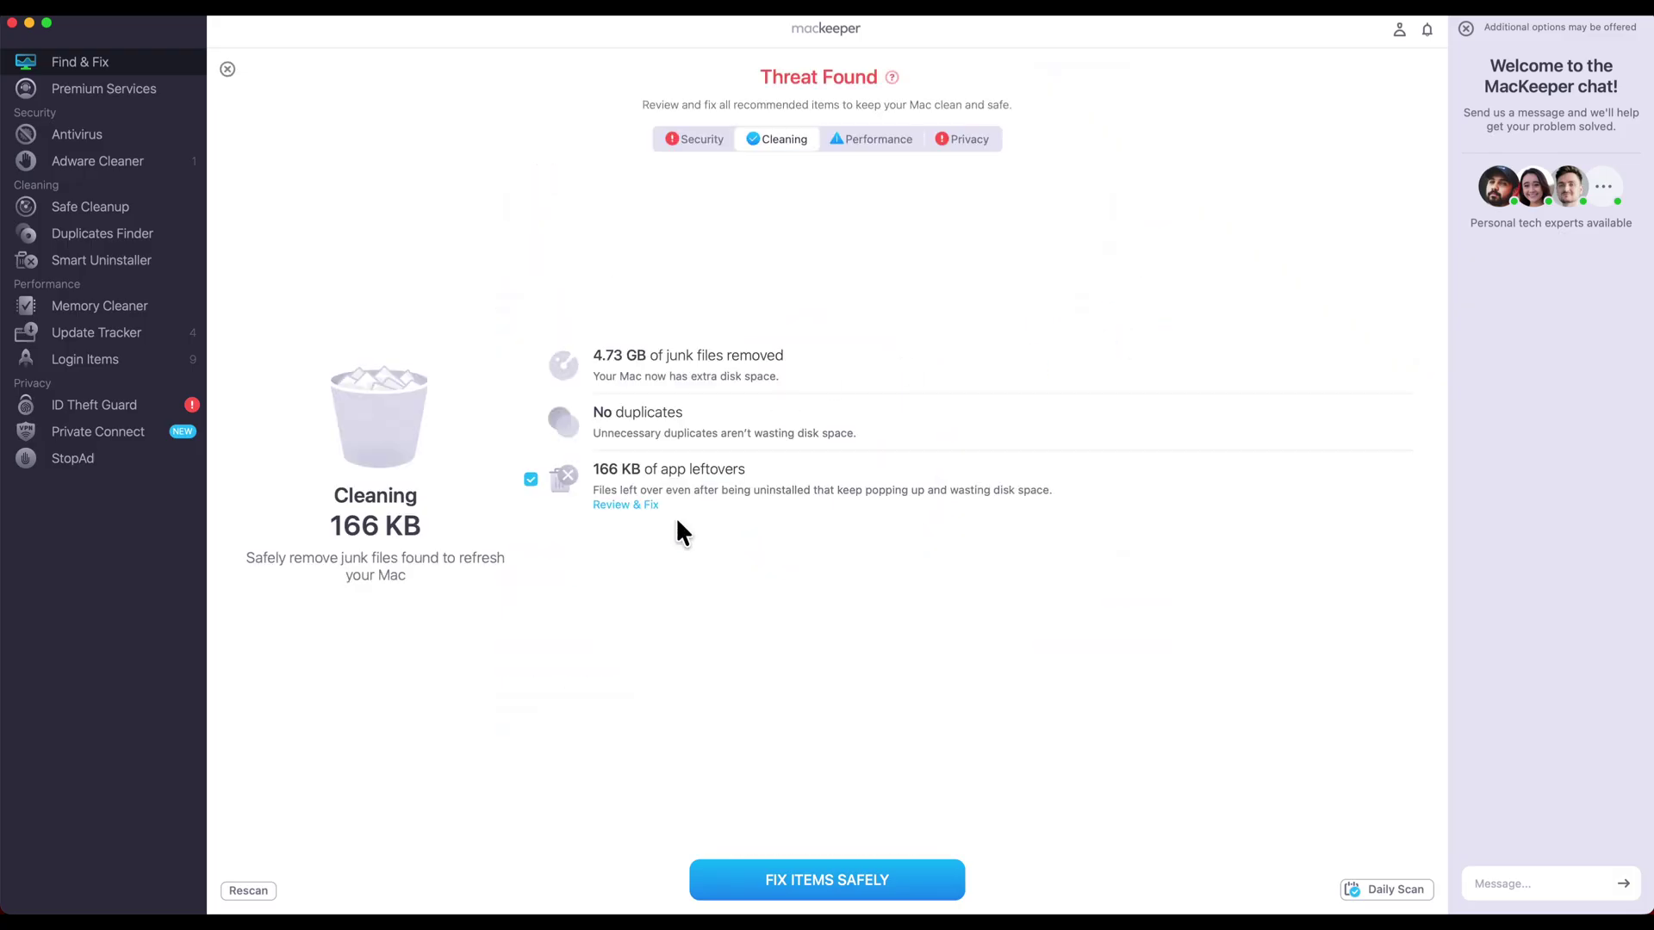
pyautogui.click(784, 881)
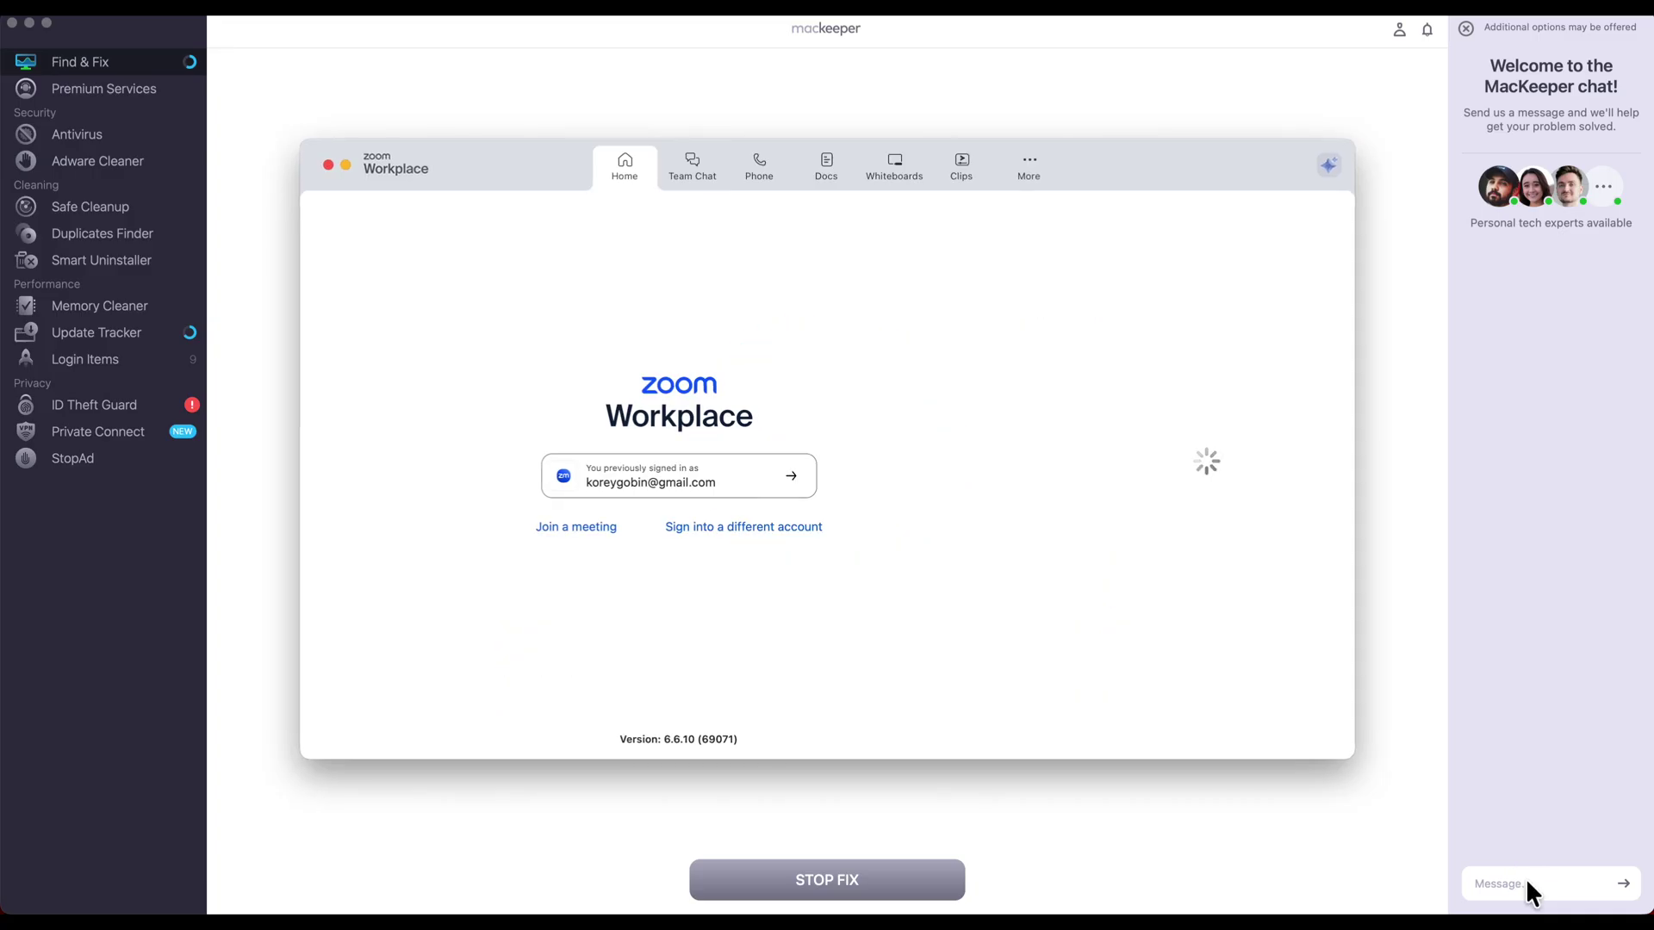
# Close the Zoom window that popped up and let the automatic fix finish
pyautogui.click(327, 166)
pyautogui.click(329, 165)
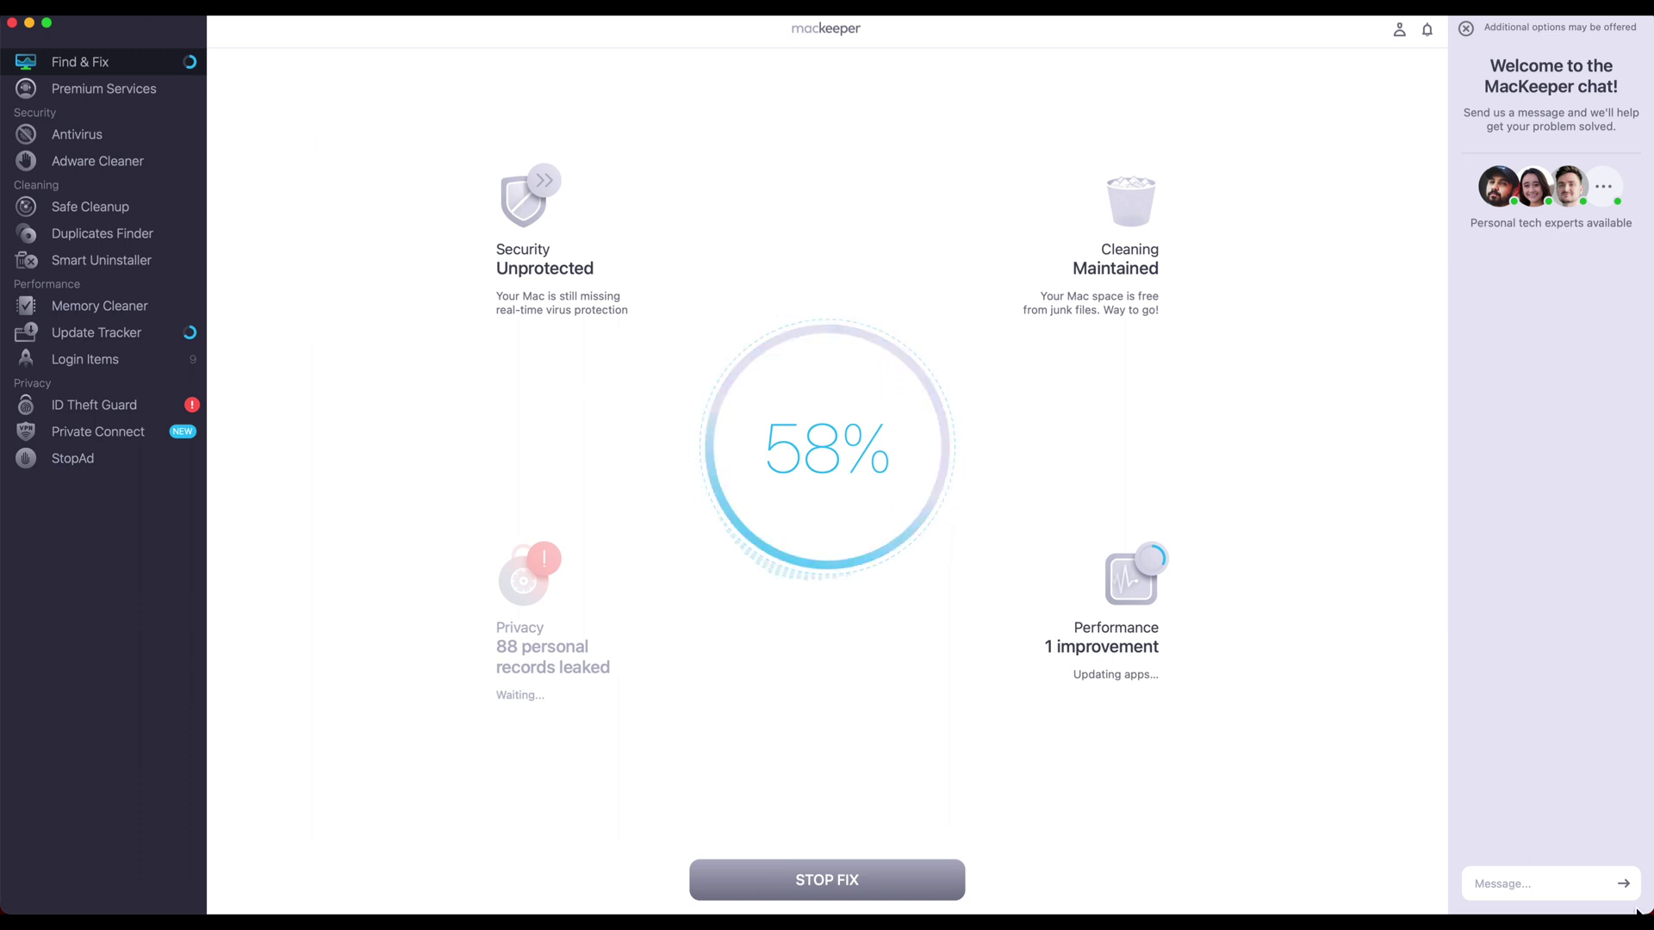
pyautogui.click(1517, 884)
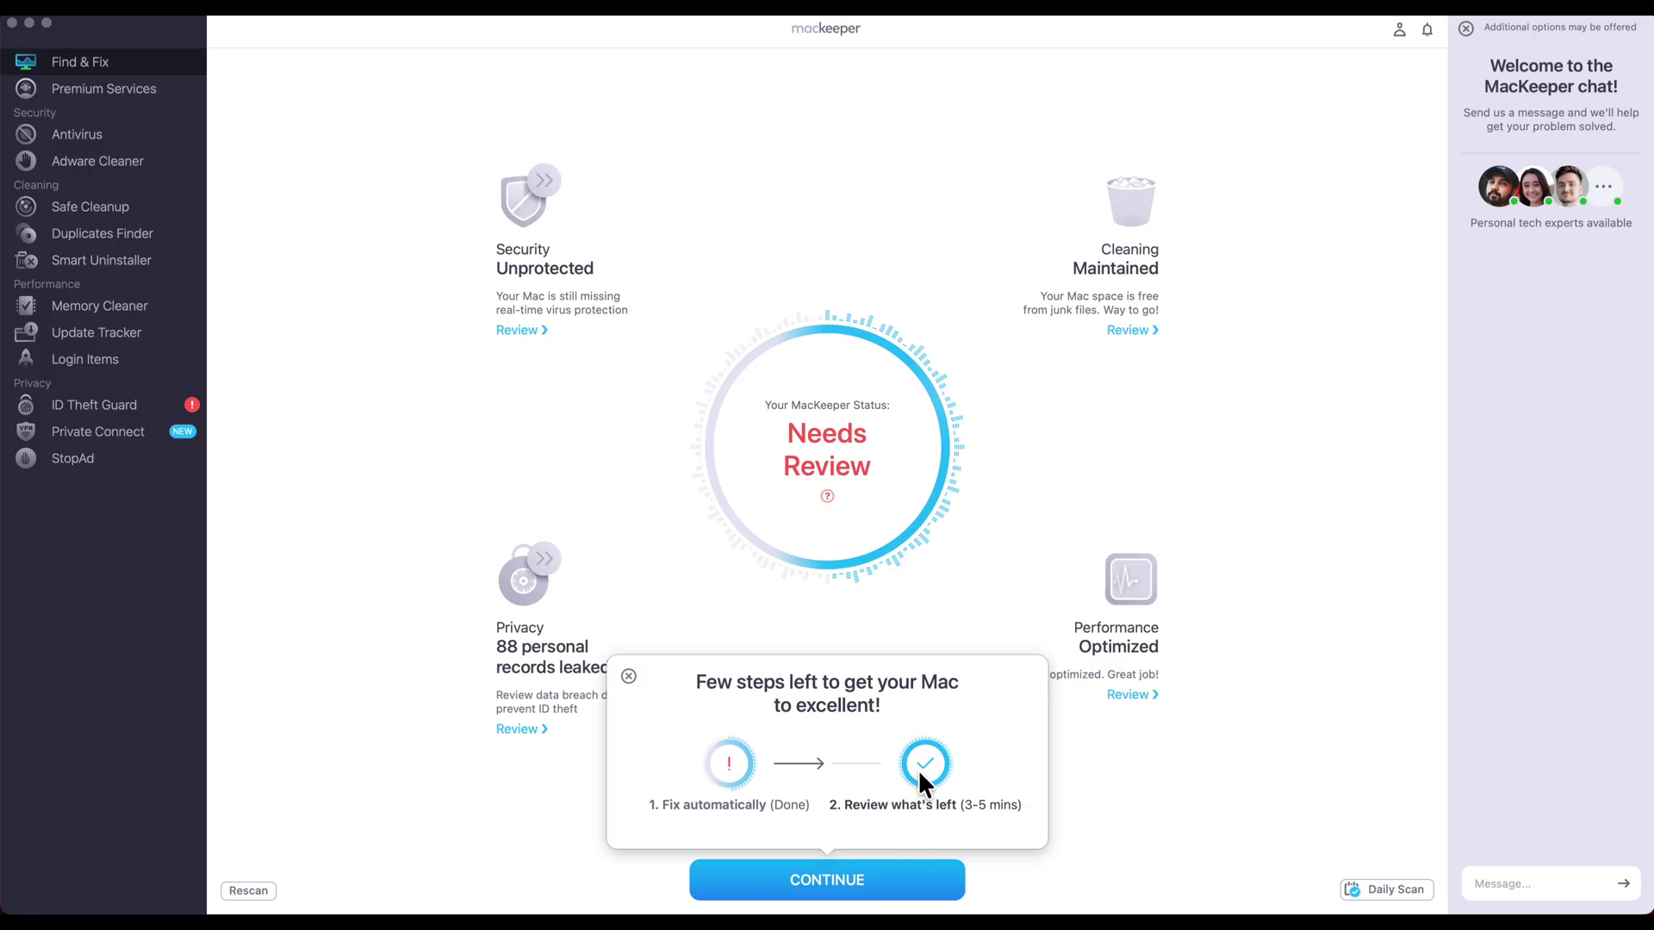
# Continue past the fix results and open the Performance review showing 3 apps updated
pyautogui.click(887, 881)
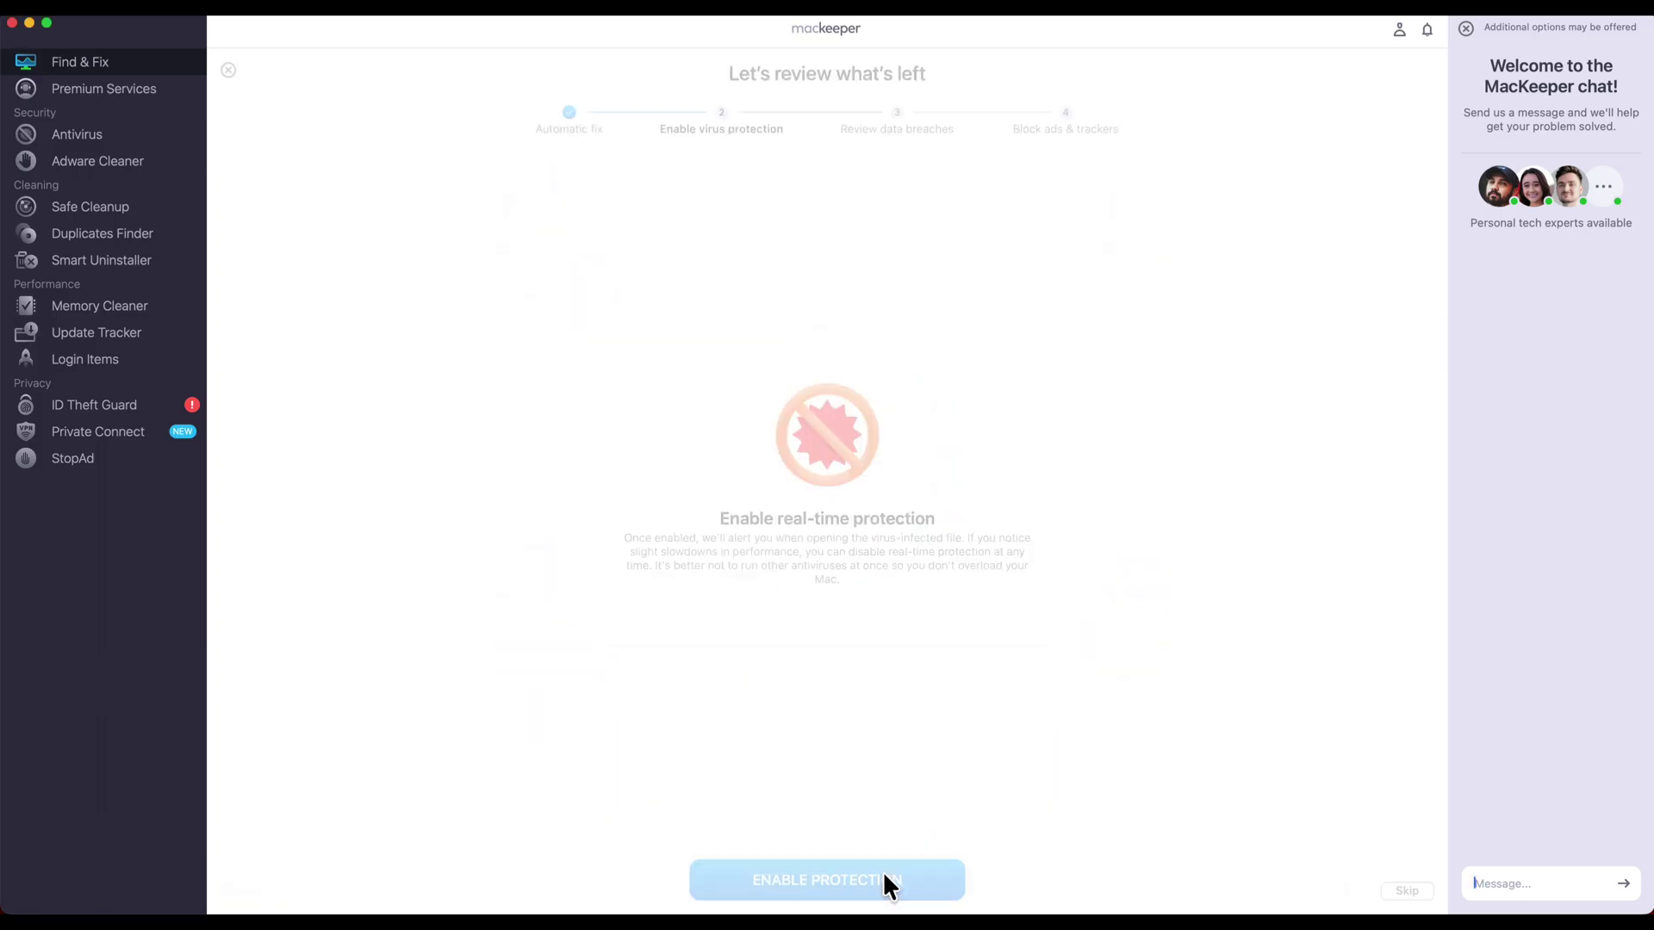
pyautogui.click(226, 69)
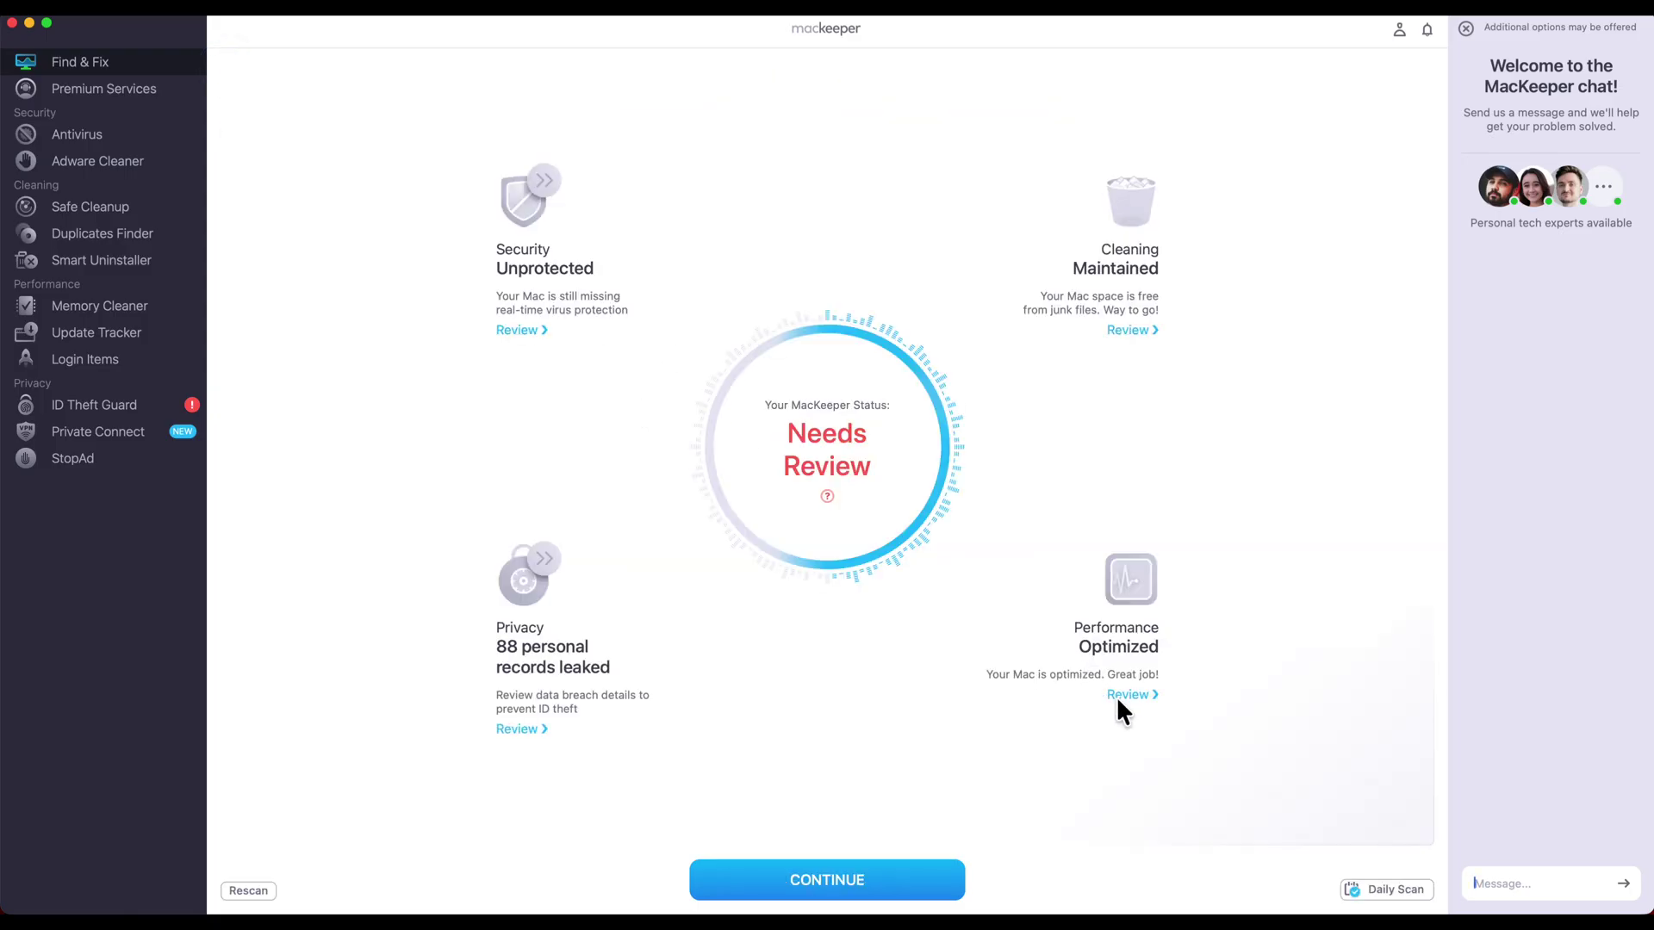
pyautogui.click(1136, 587)
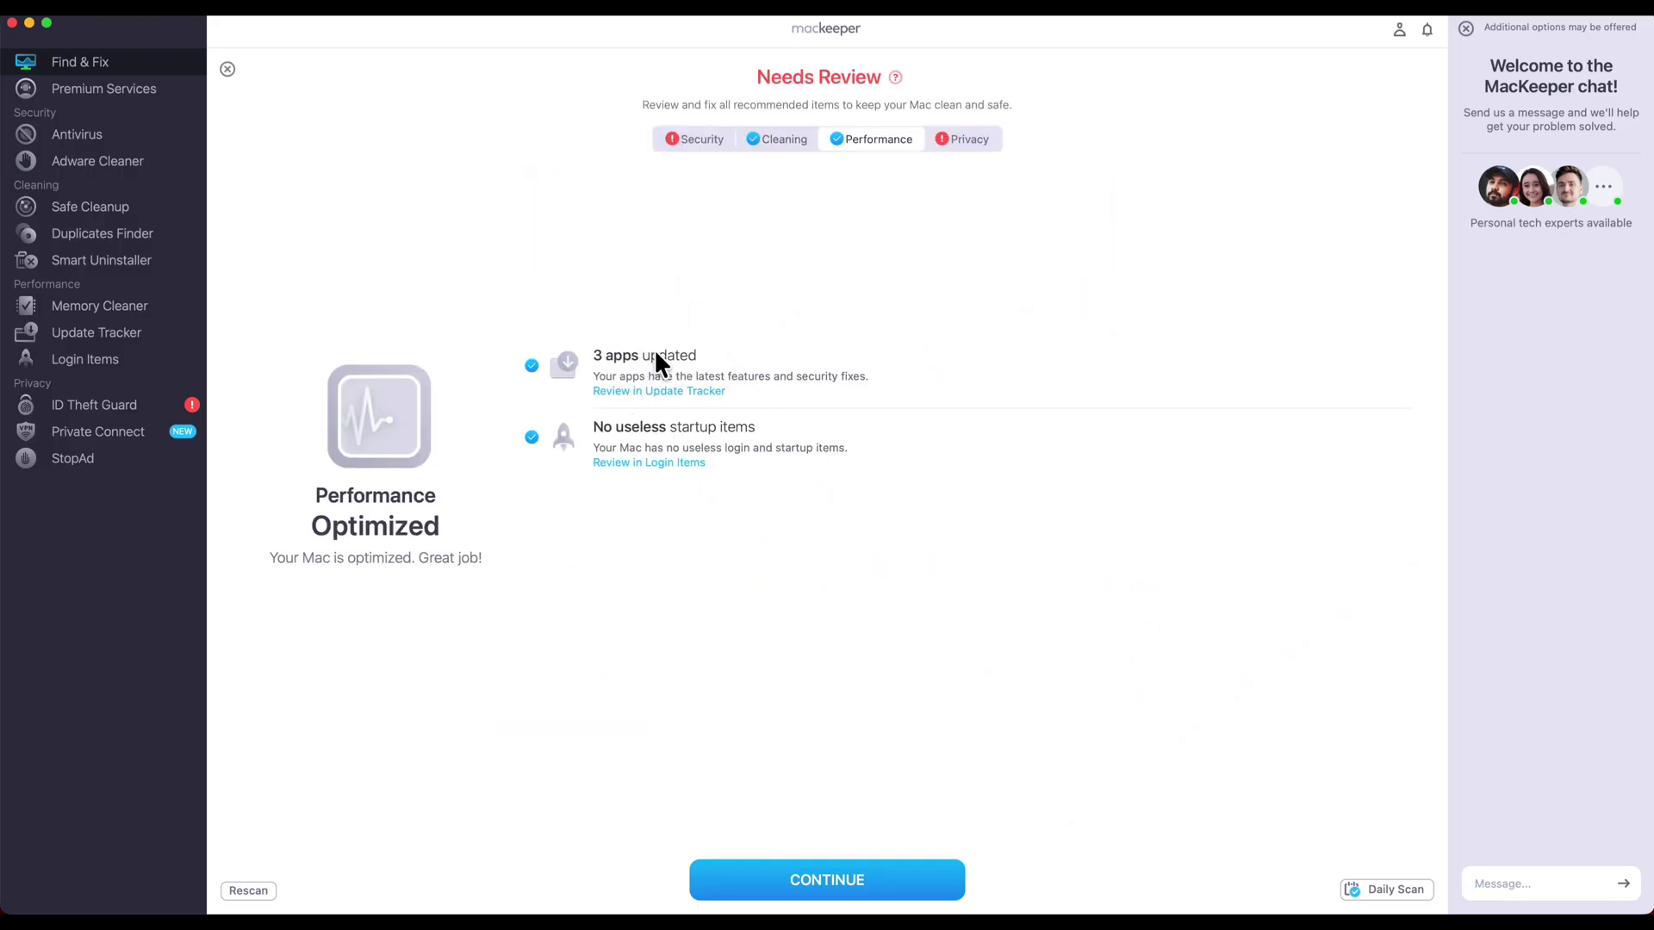
# Rescan app updates and view the pending OneDrive 25.206.1021 manual update
pyautogui.click(623, 390)
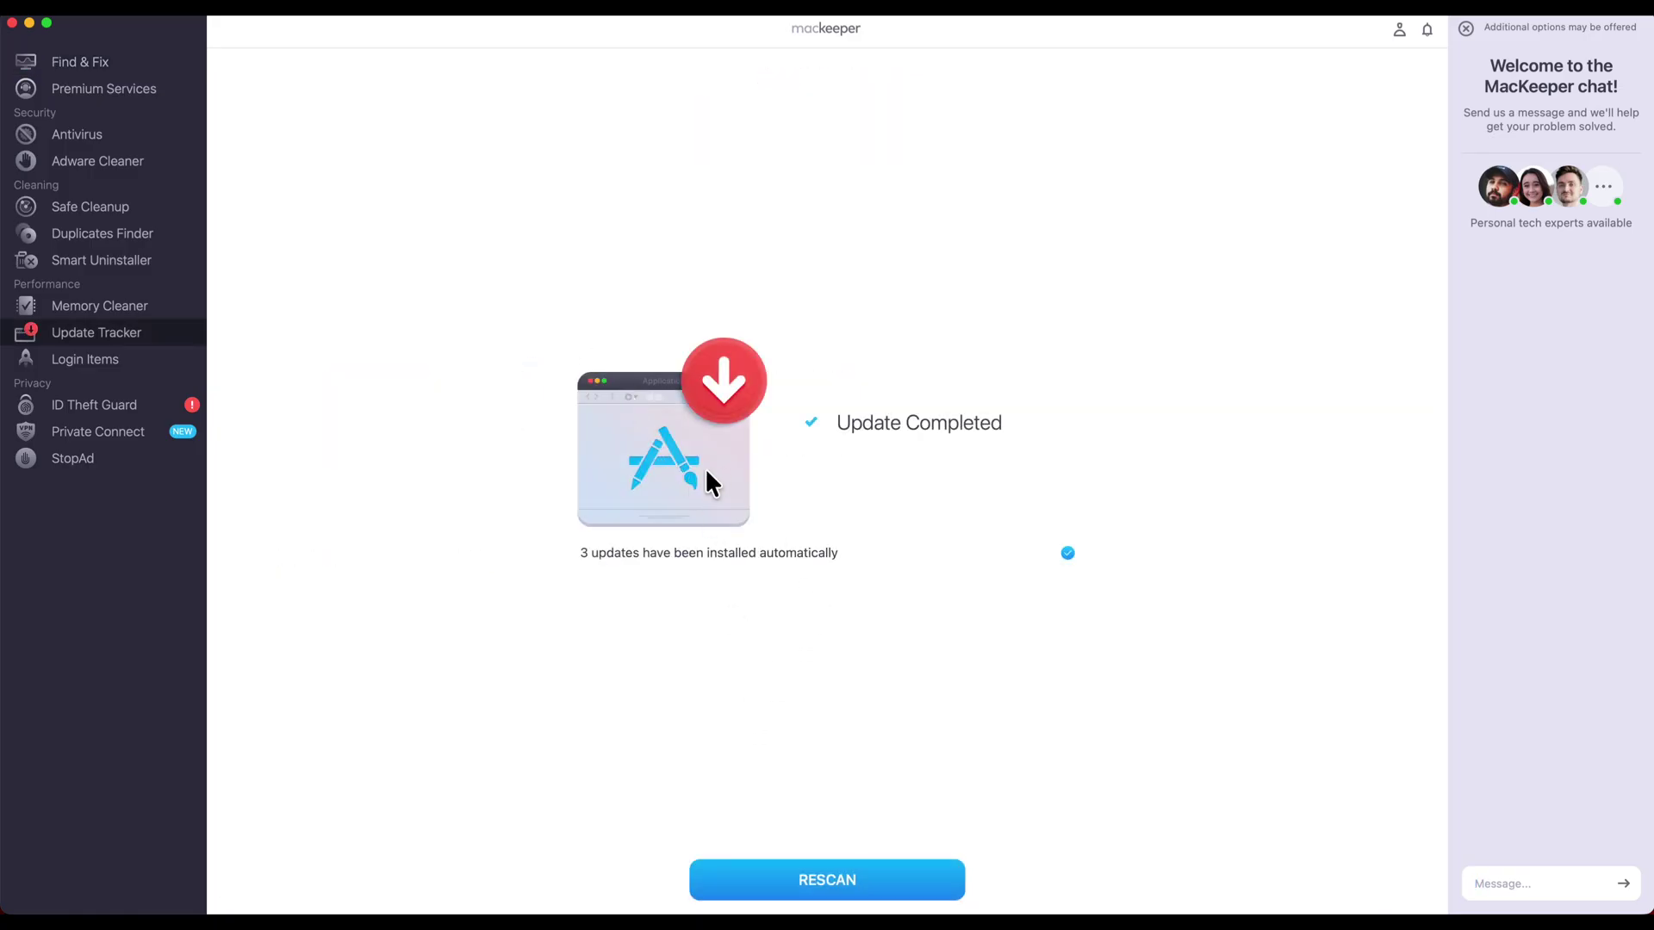
pyautogui.click(868, 878)
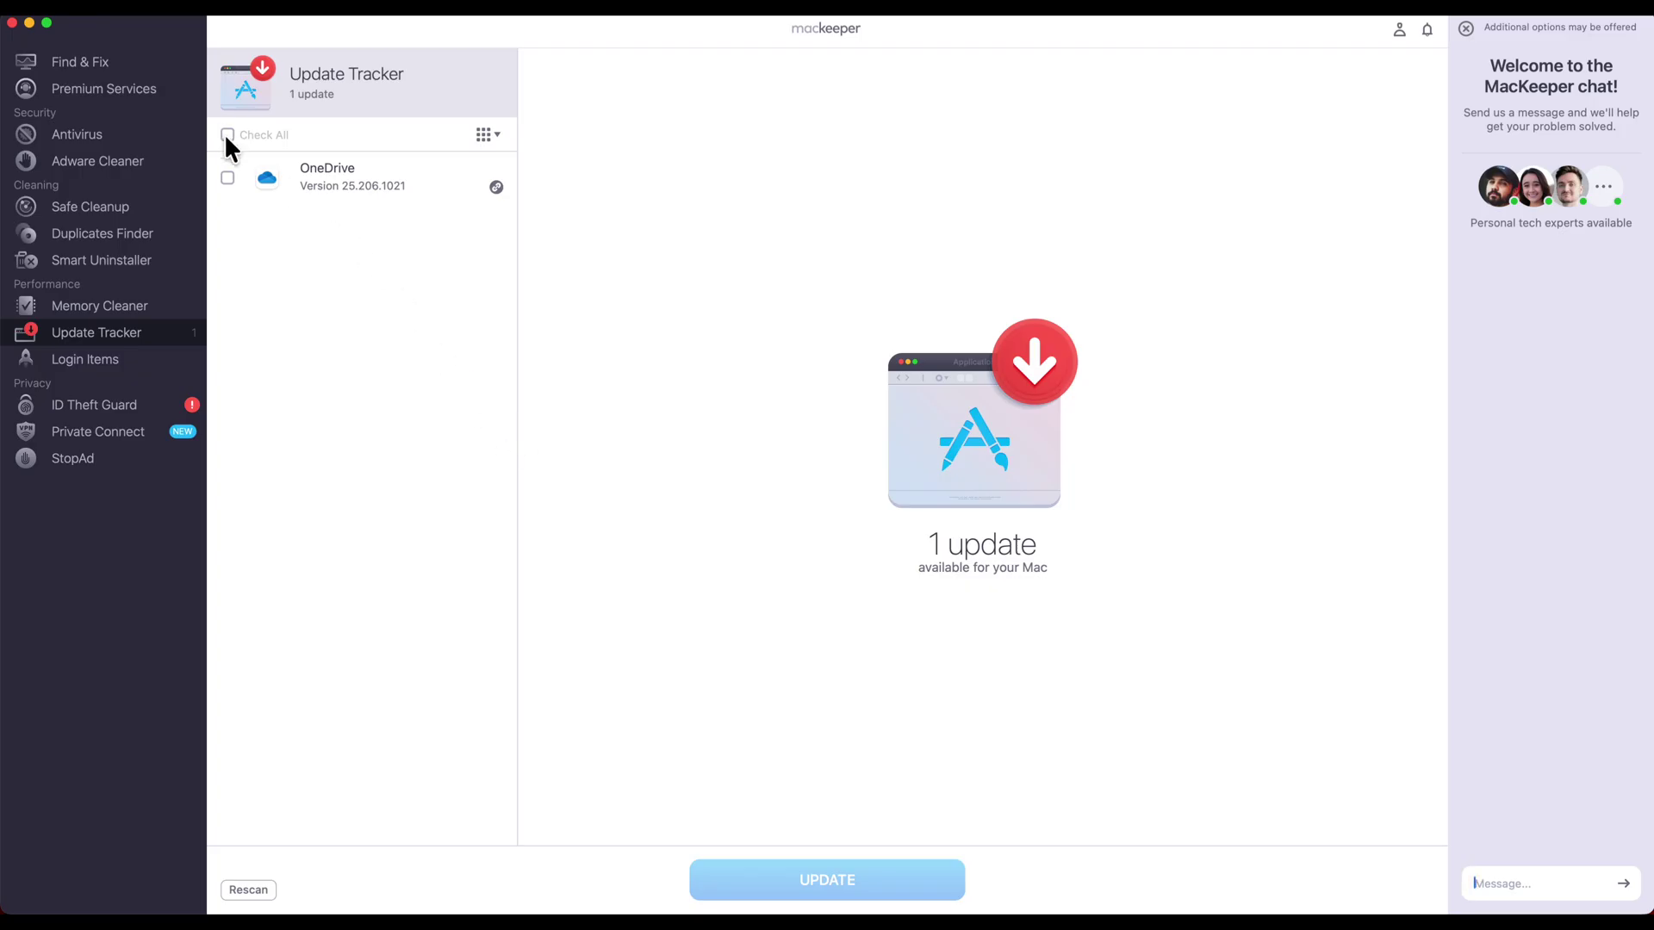
pyautogui.click(227, 176)
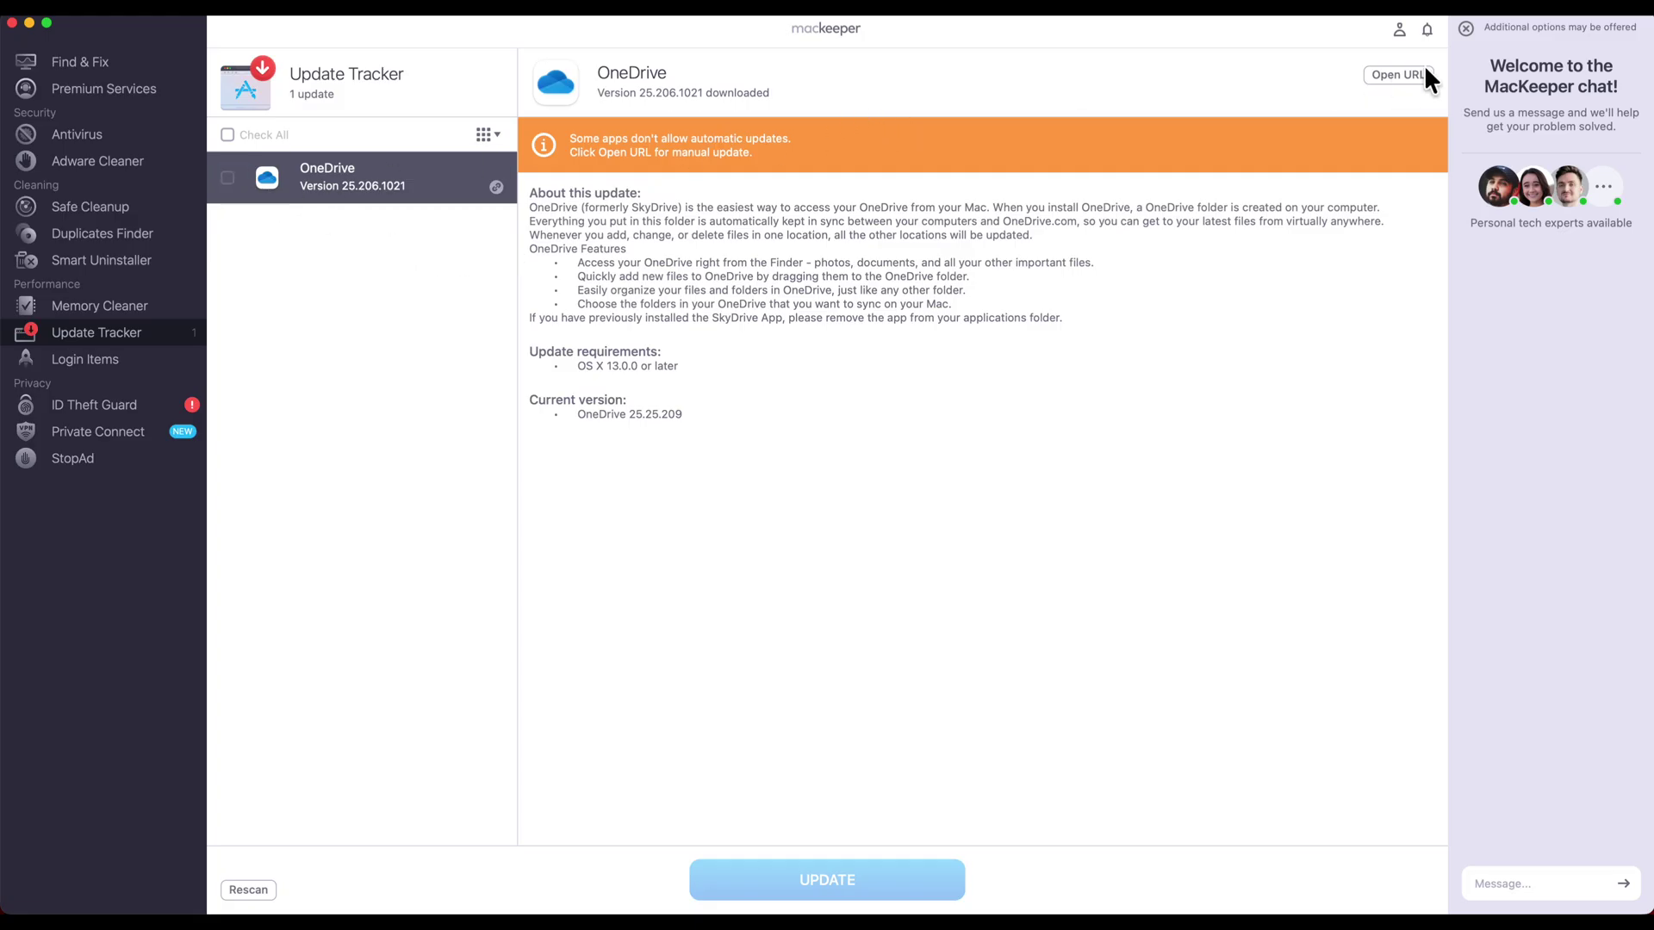
# Check the Security results confirming the adware was removed, and glance at Antivirus protection
pyautogui.click(102, 64)
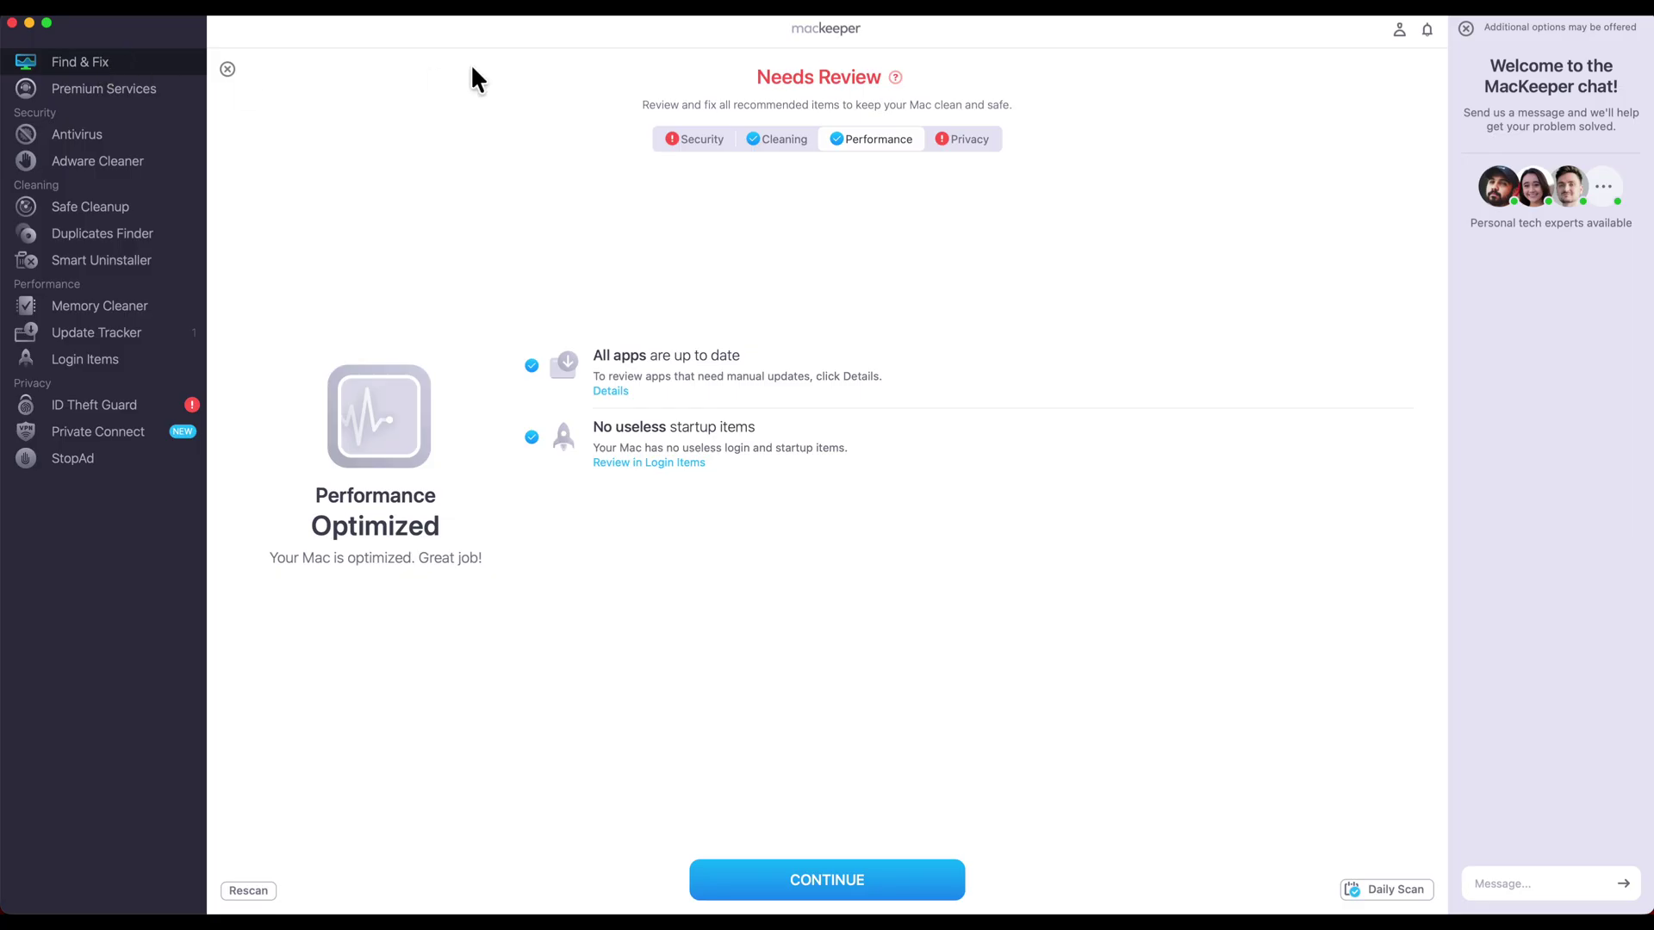
pyautogui.click(228, 69)
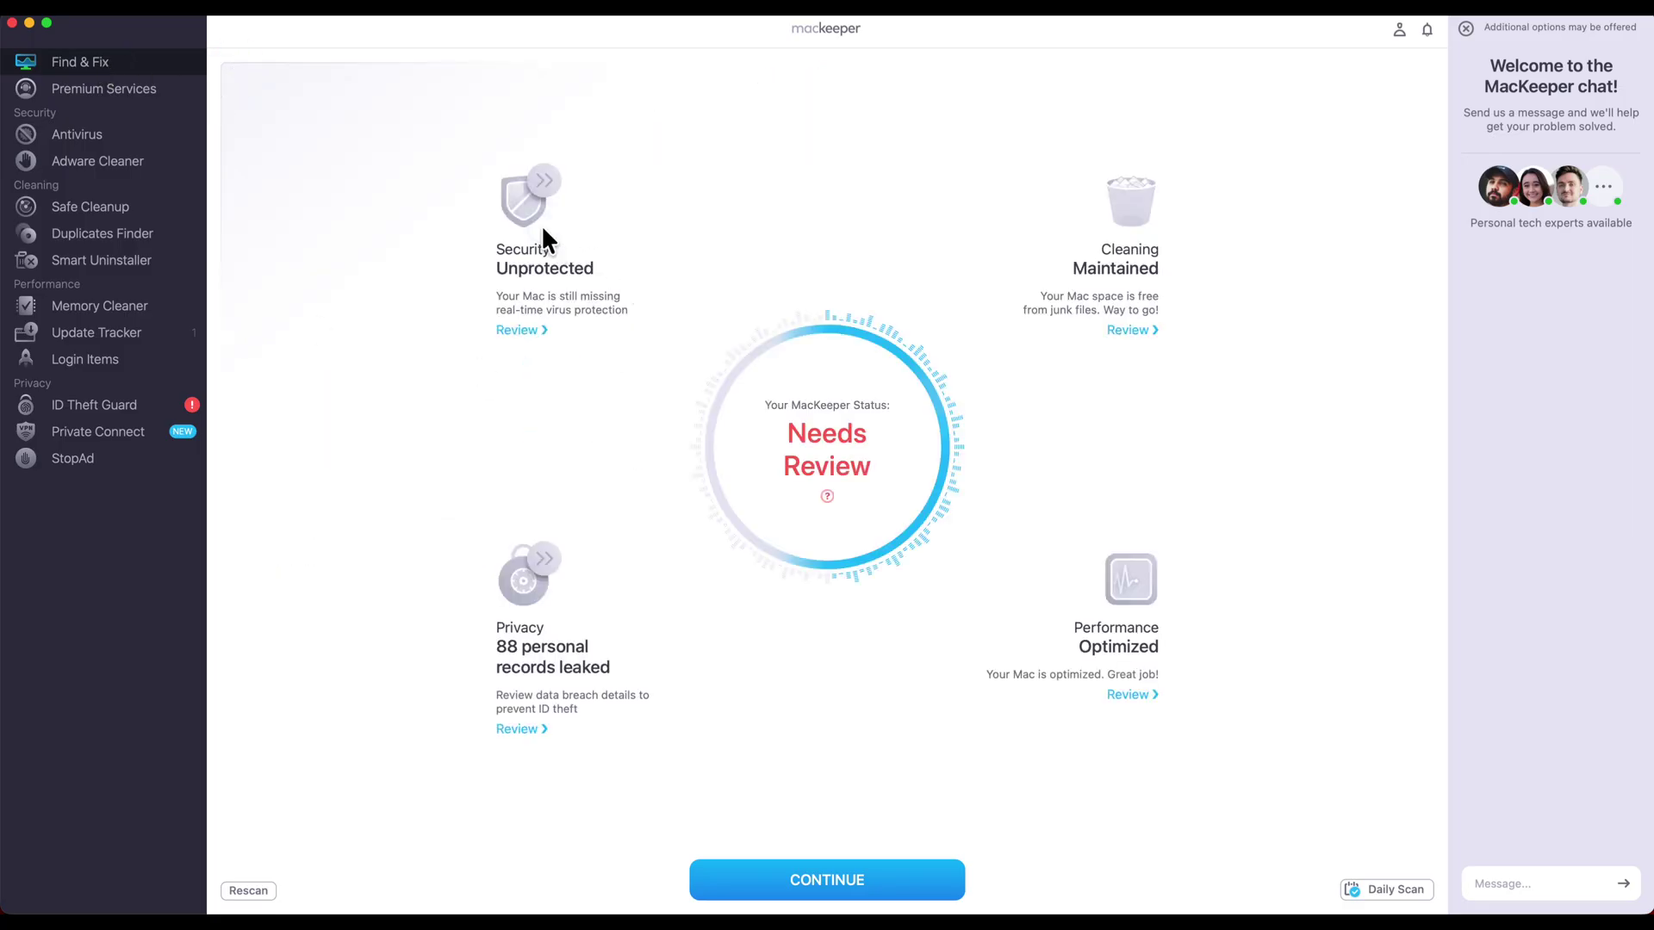
pyautogui.click(541, 226)
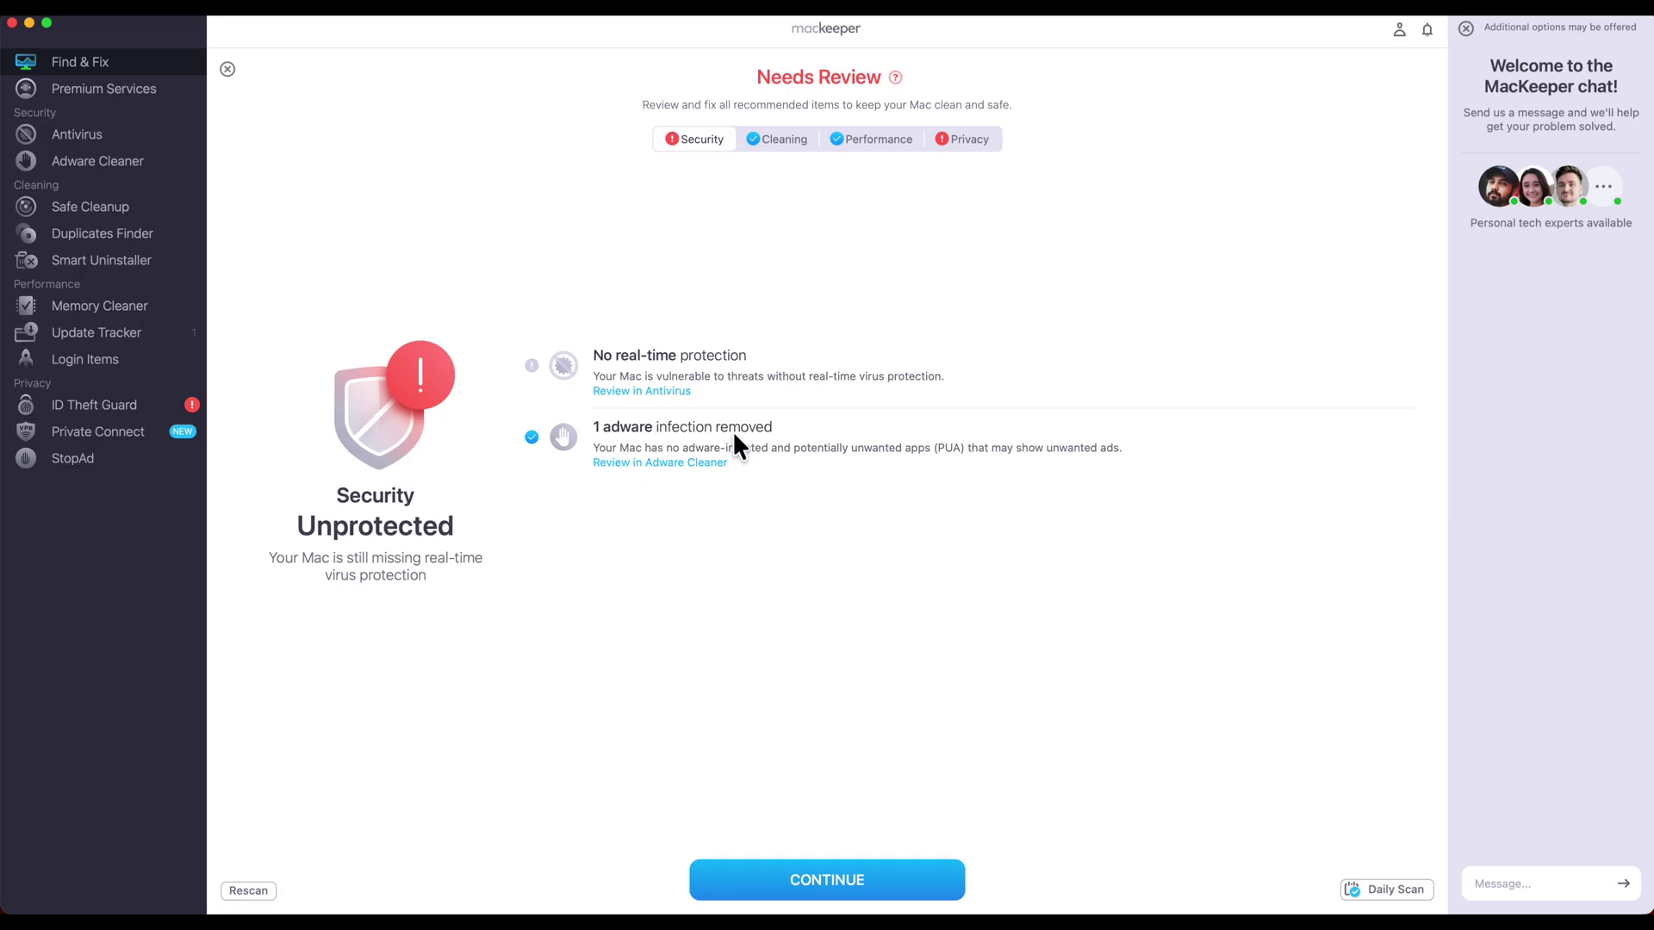
pyautogui.click(676, 462)
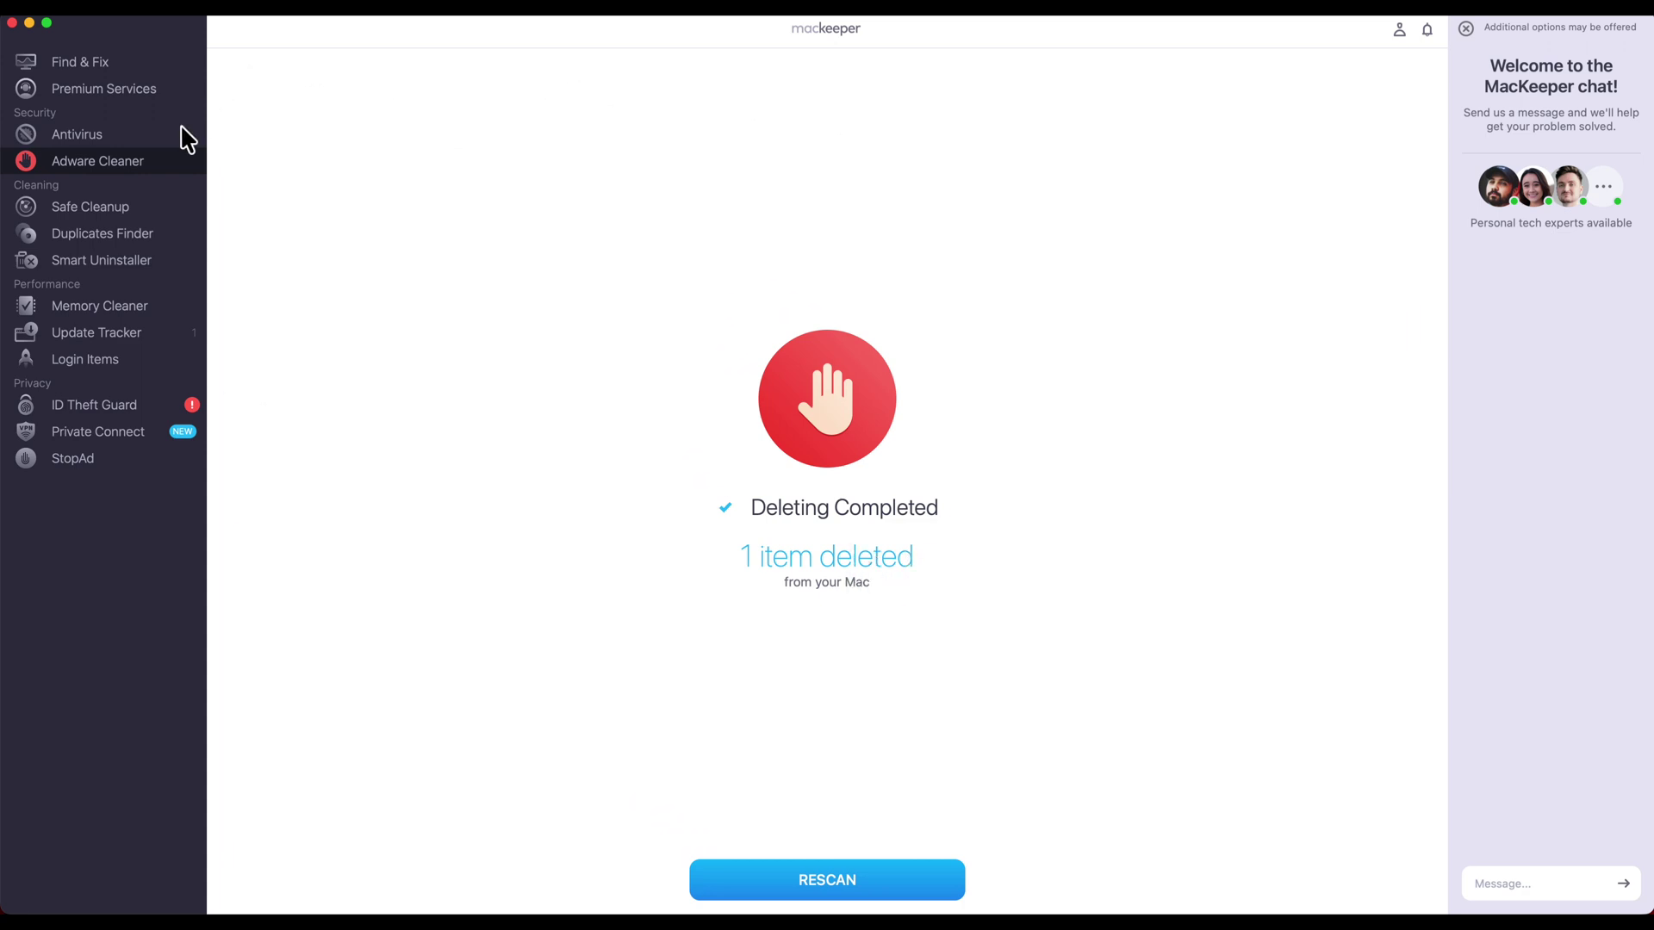
pyautogui.click(97, 141)
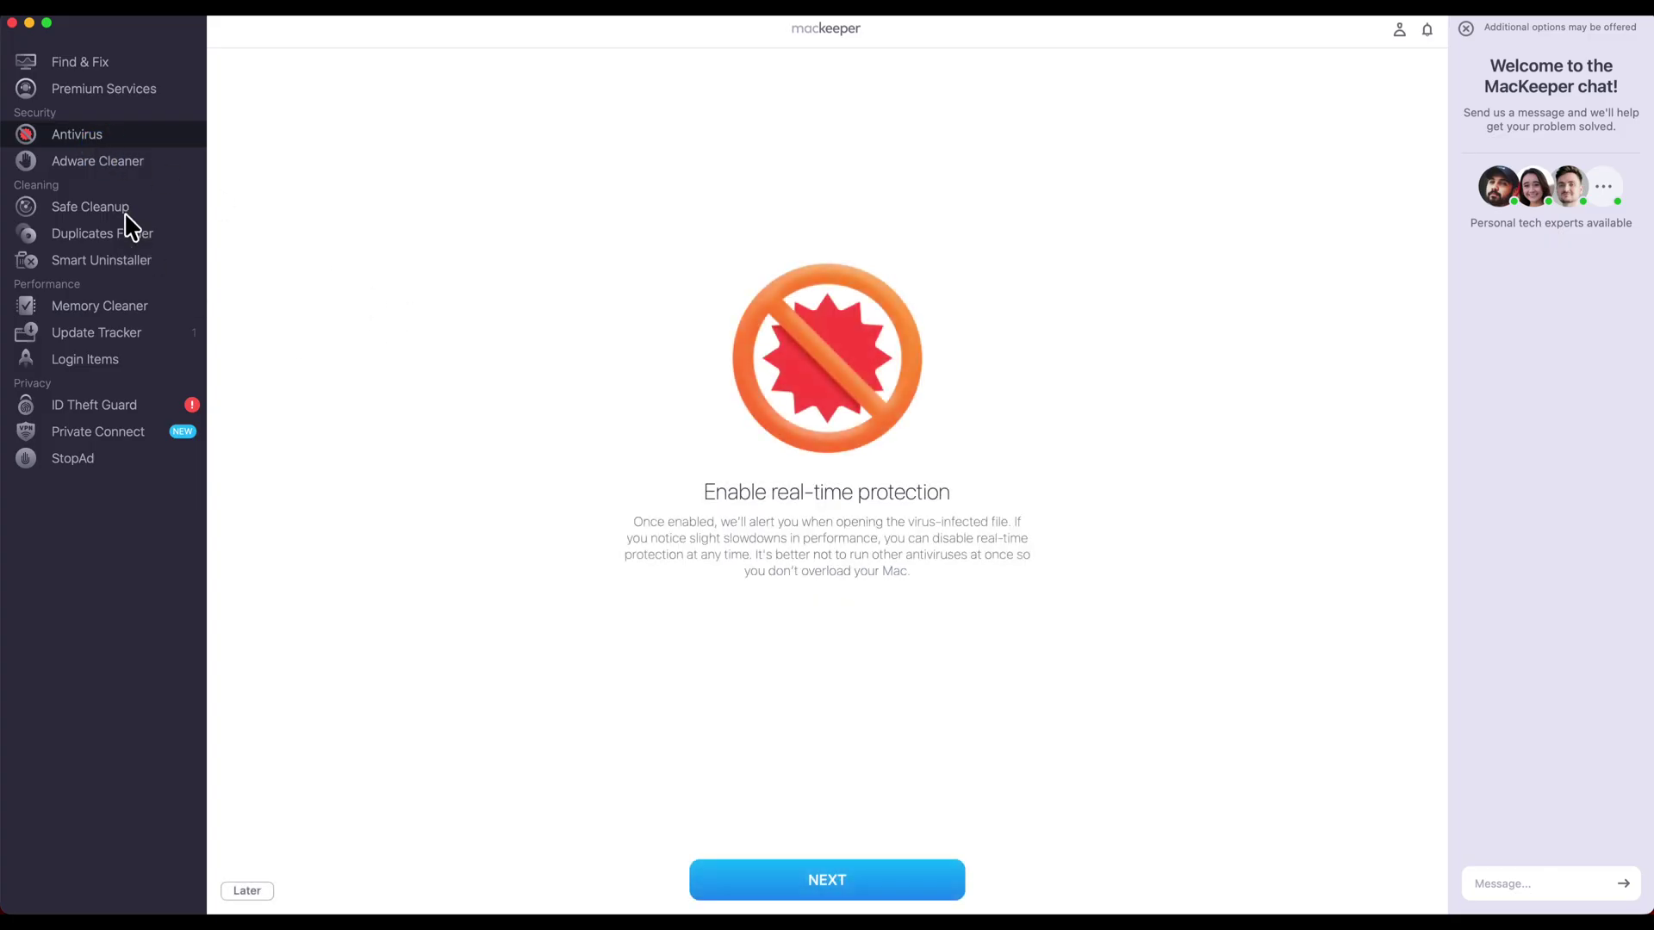
pyautogui.click(112, 164)
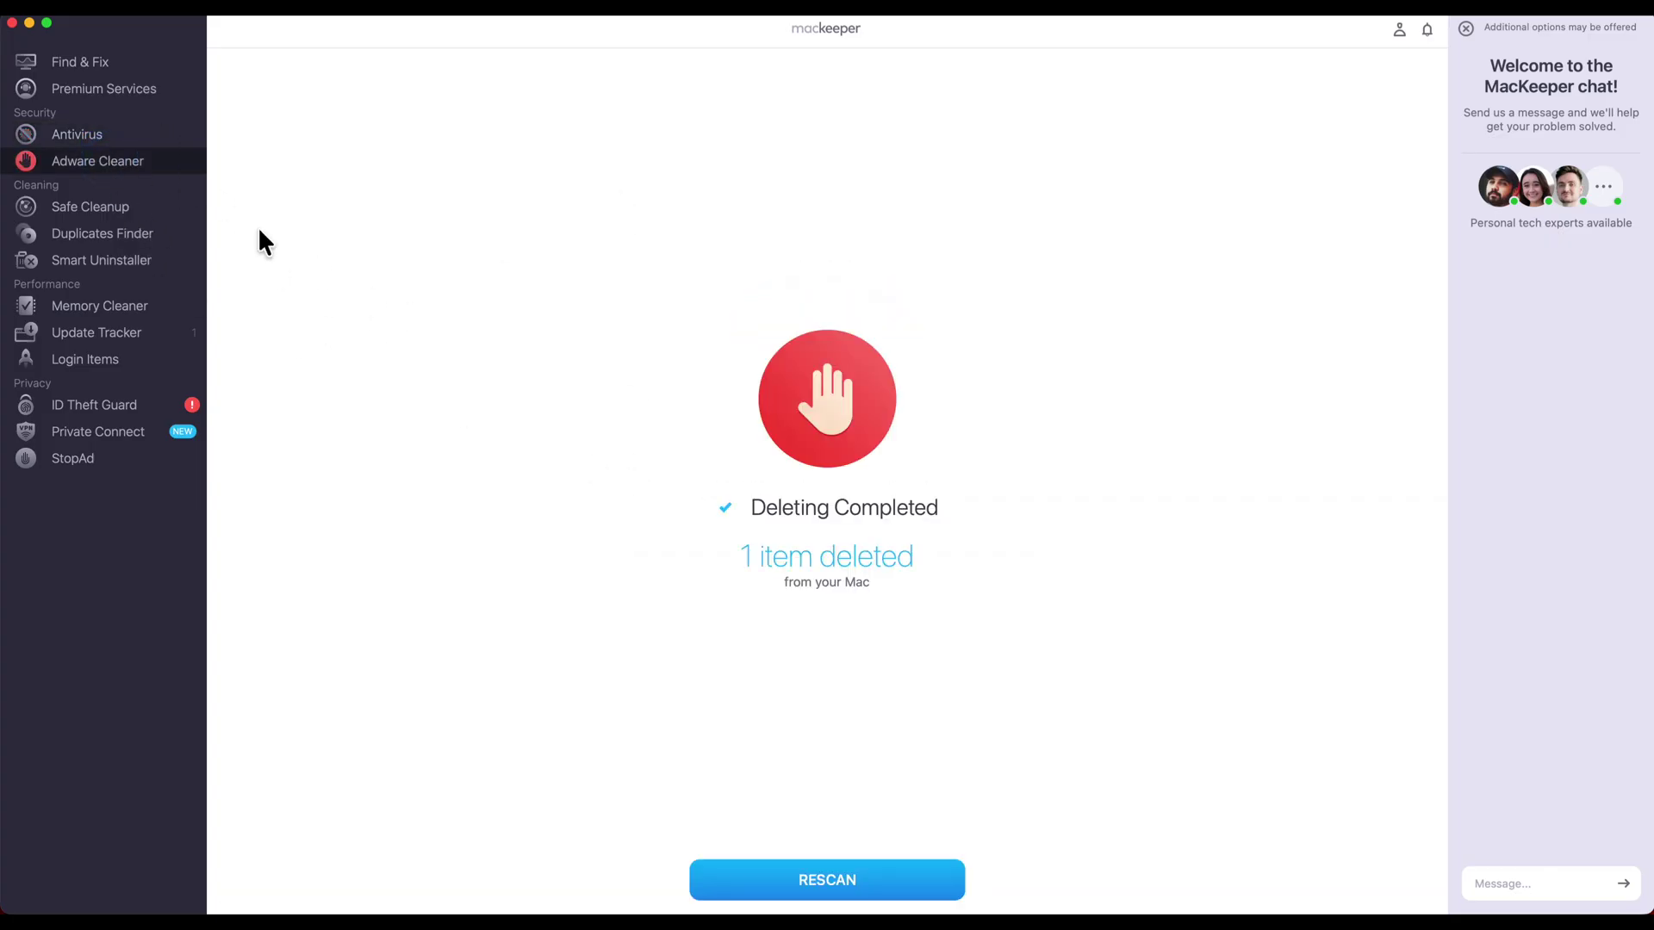
pyautogui.click(95, 64)
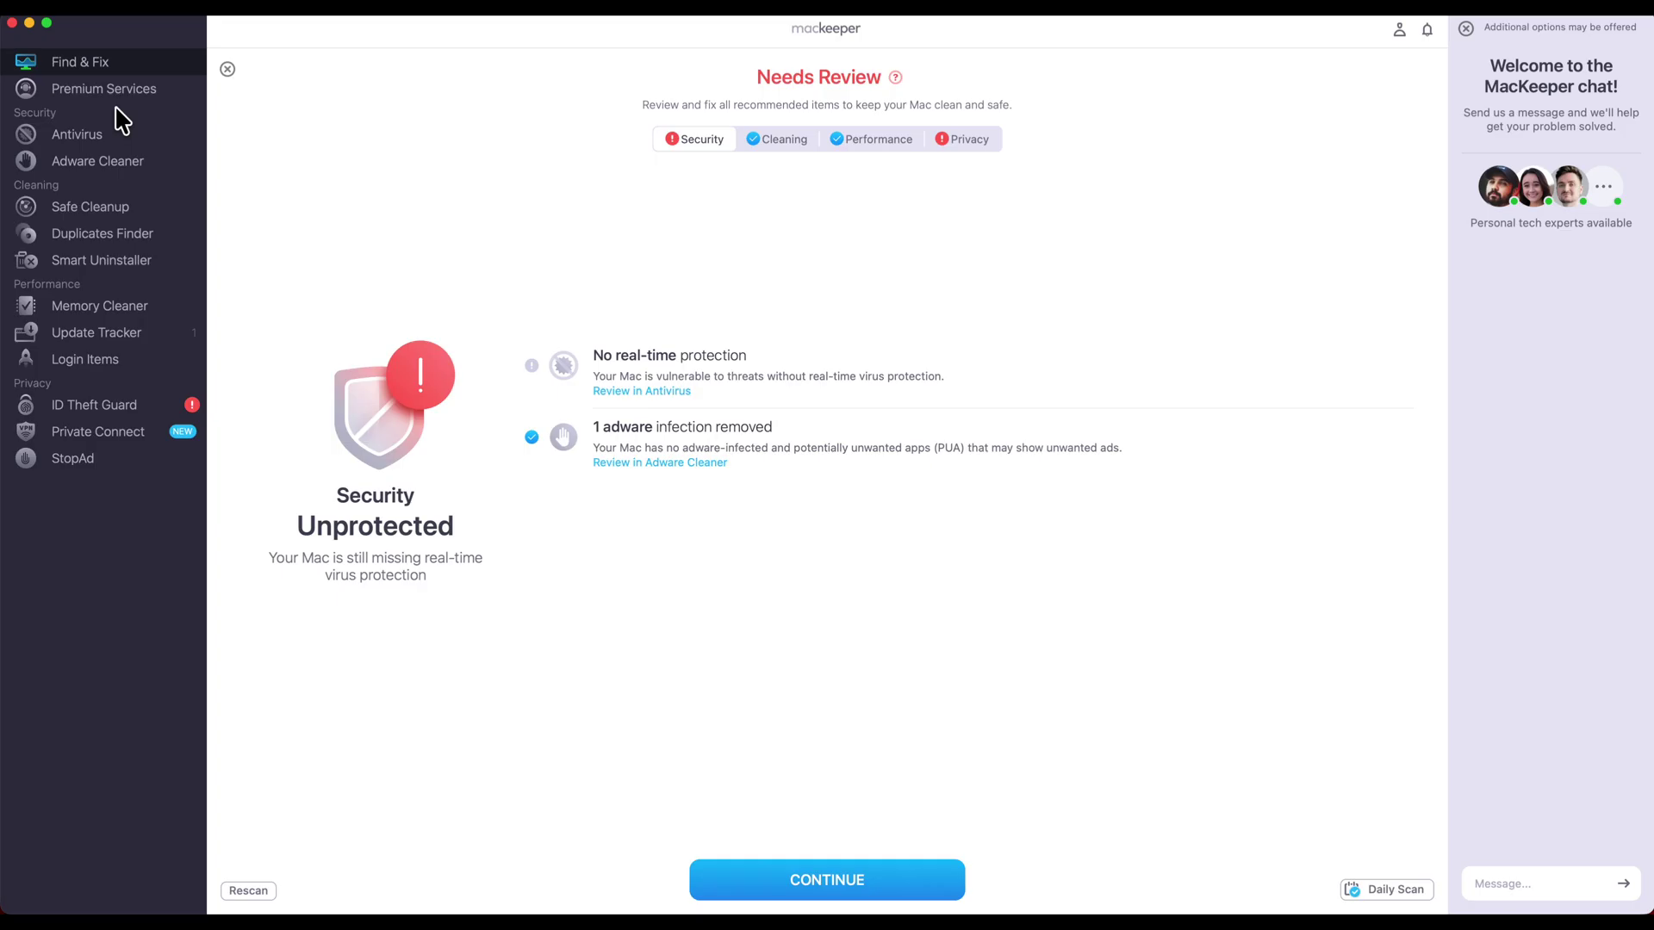
# Clean memory with Memory Cleaner, freeing 19.97 GB for about 30.3 GB available
pyautogui.click(109, 303)
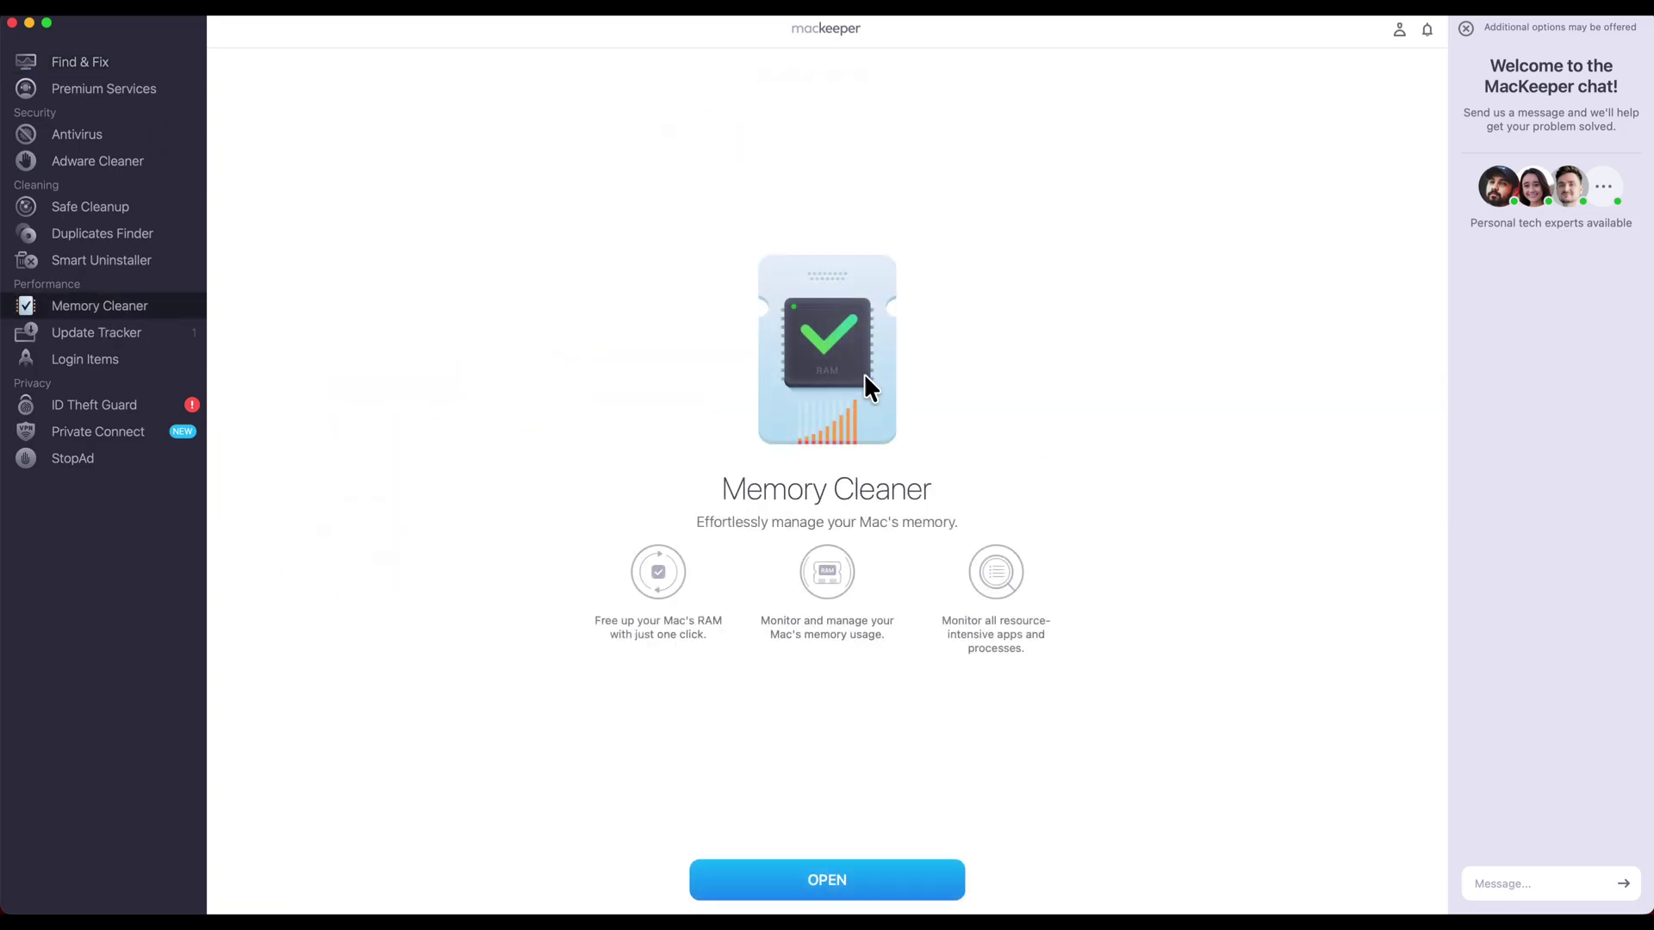
pyautogui.click(840, 896)
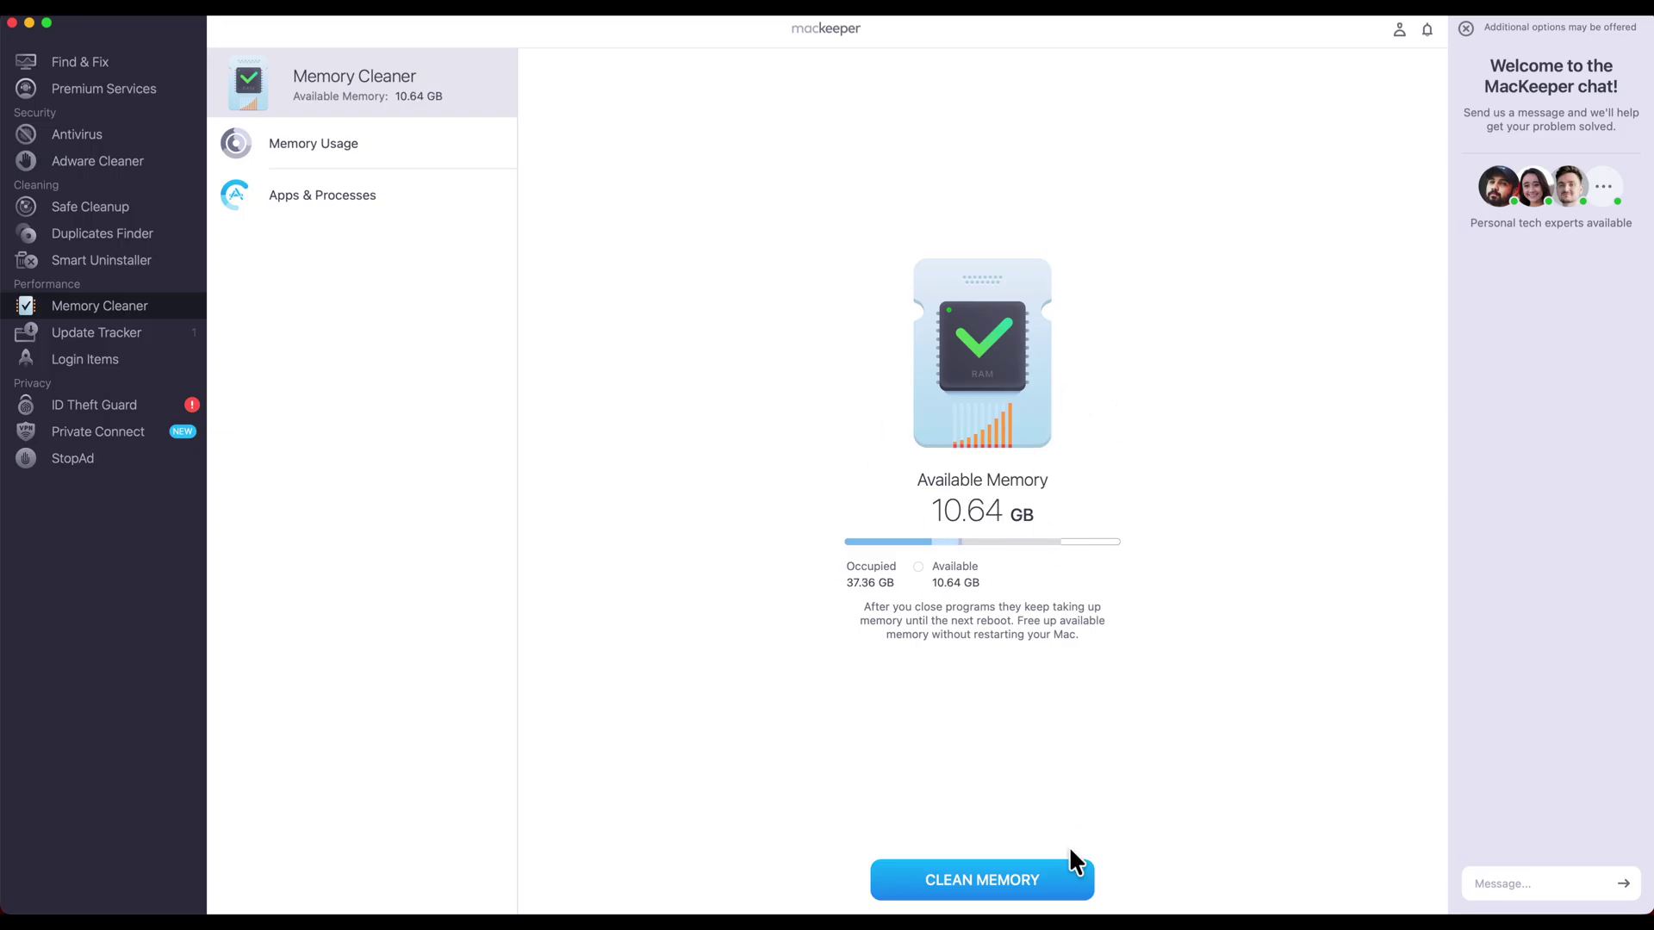
pyautogui.click(1008, 893)
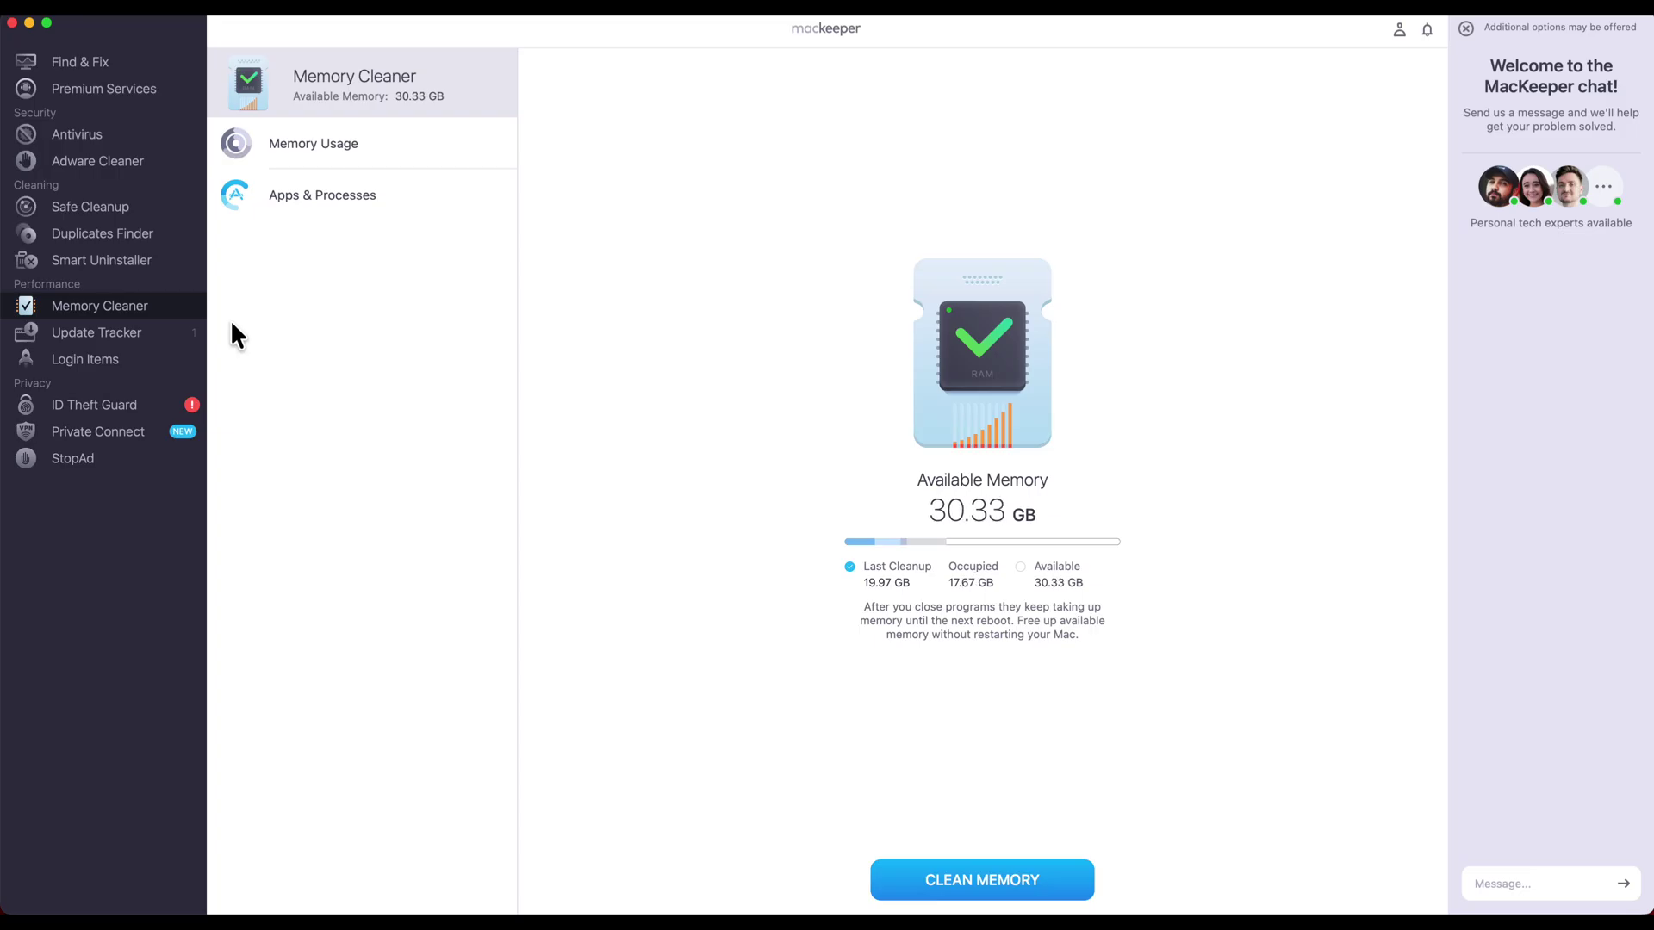
# Return to the Find & Fix overview showing Security Unprotected, Cleaning Maintained and Performance Optimized
pyautogui.click(122, 69)
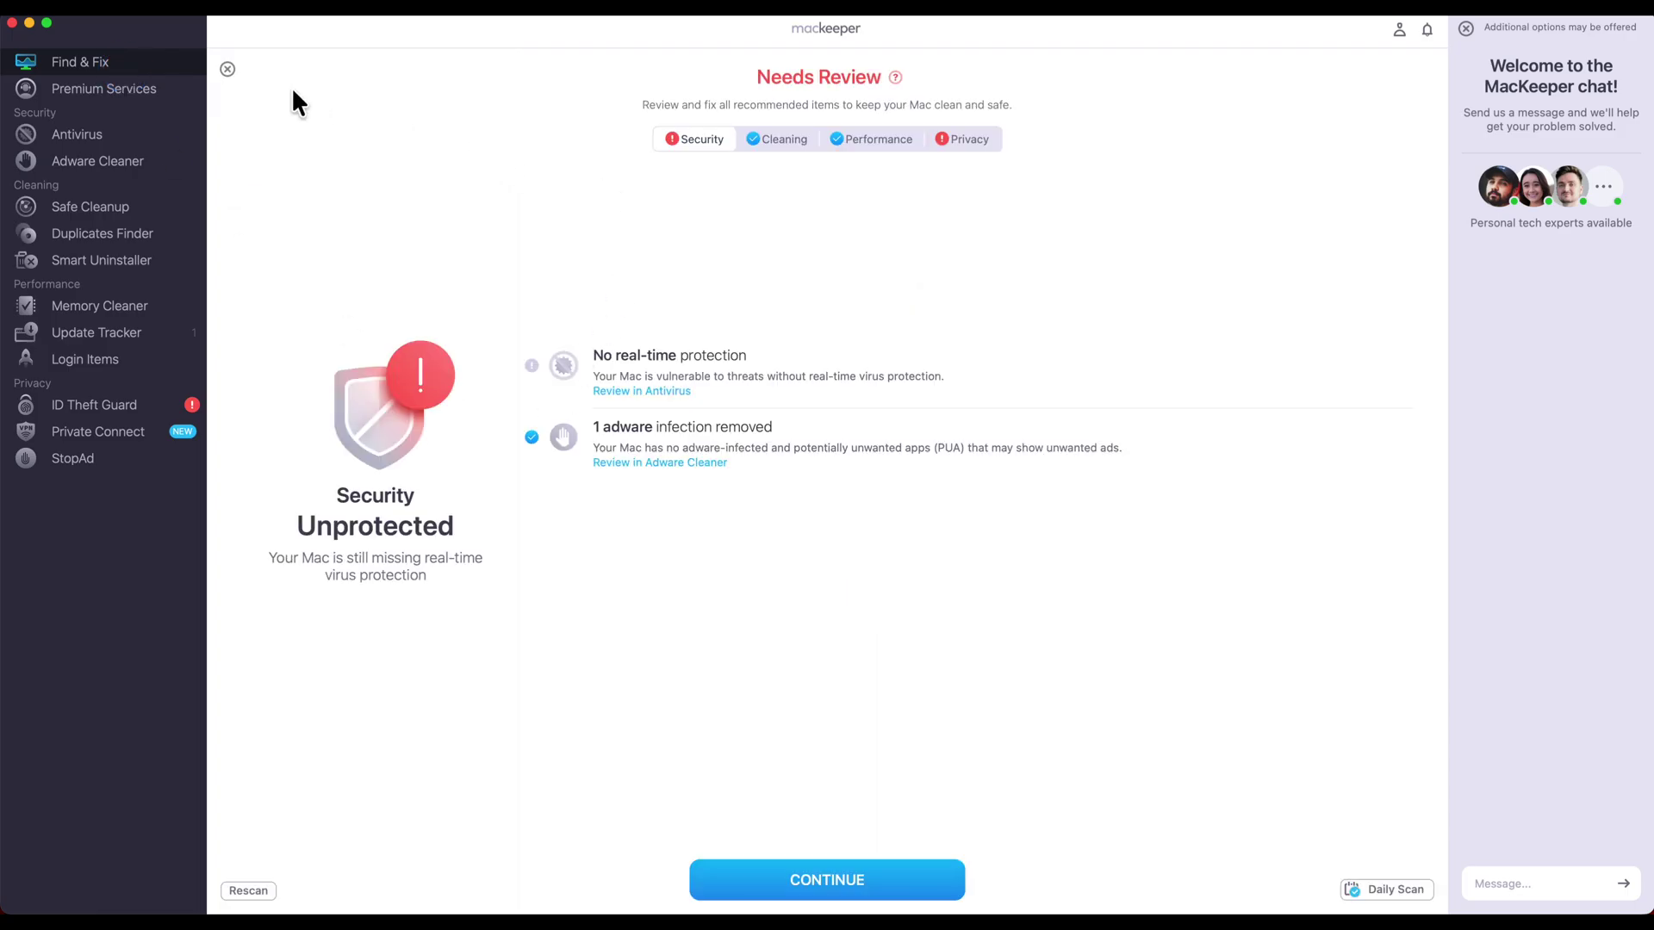
pyautogui.click(228, 68)
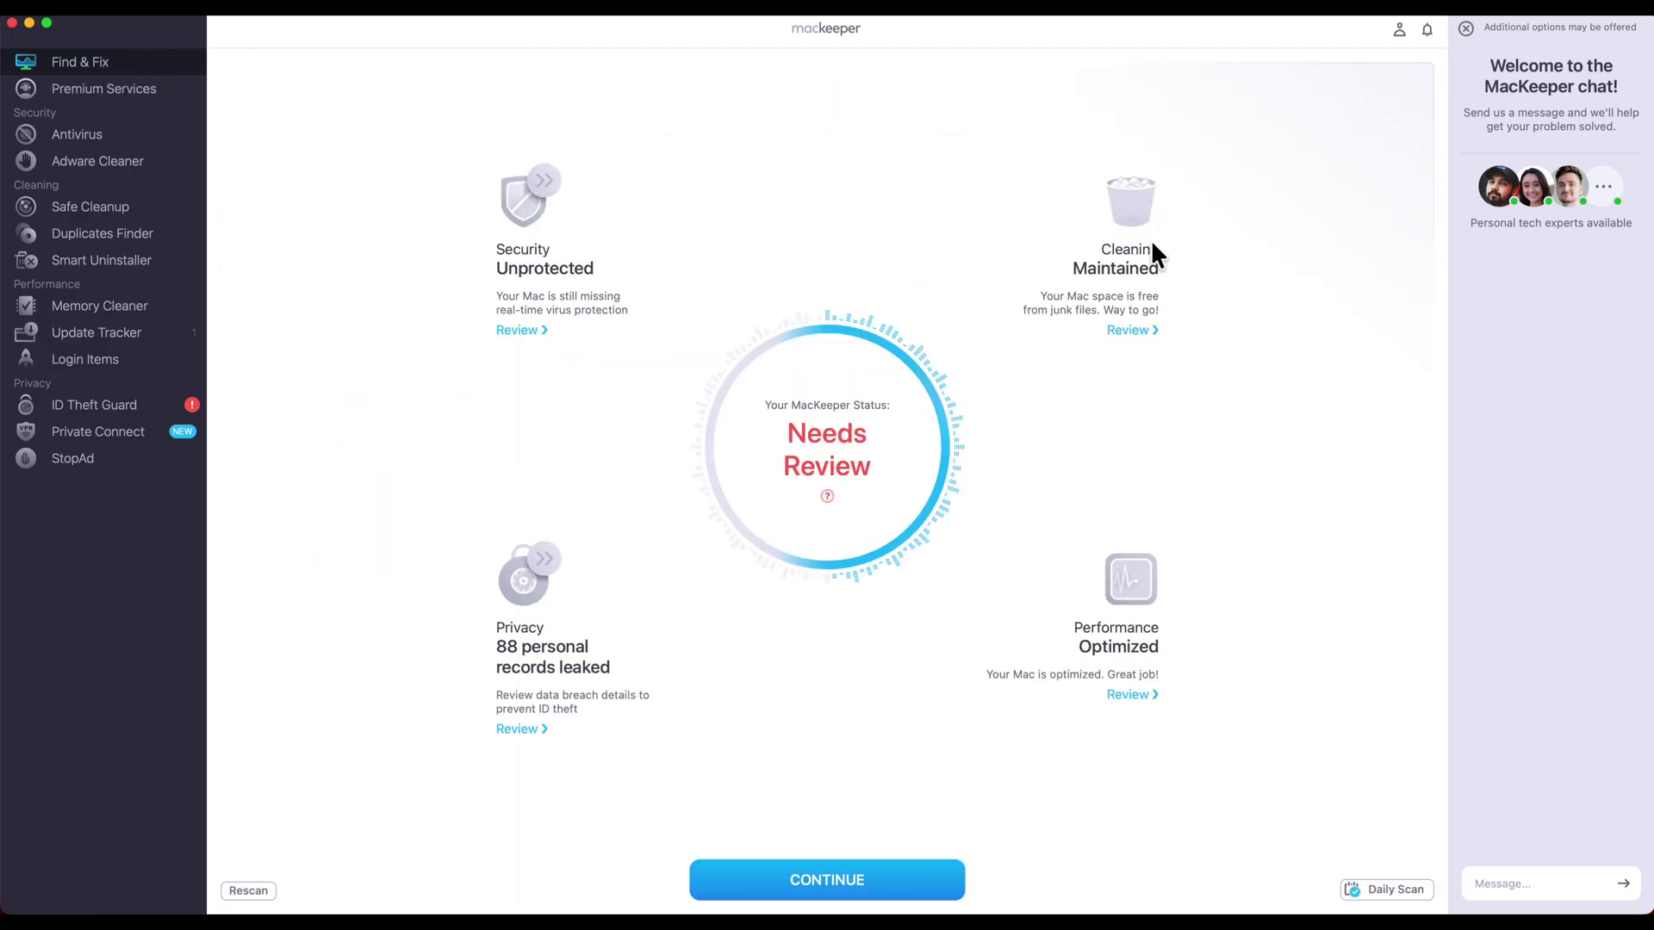